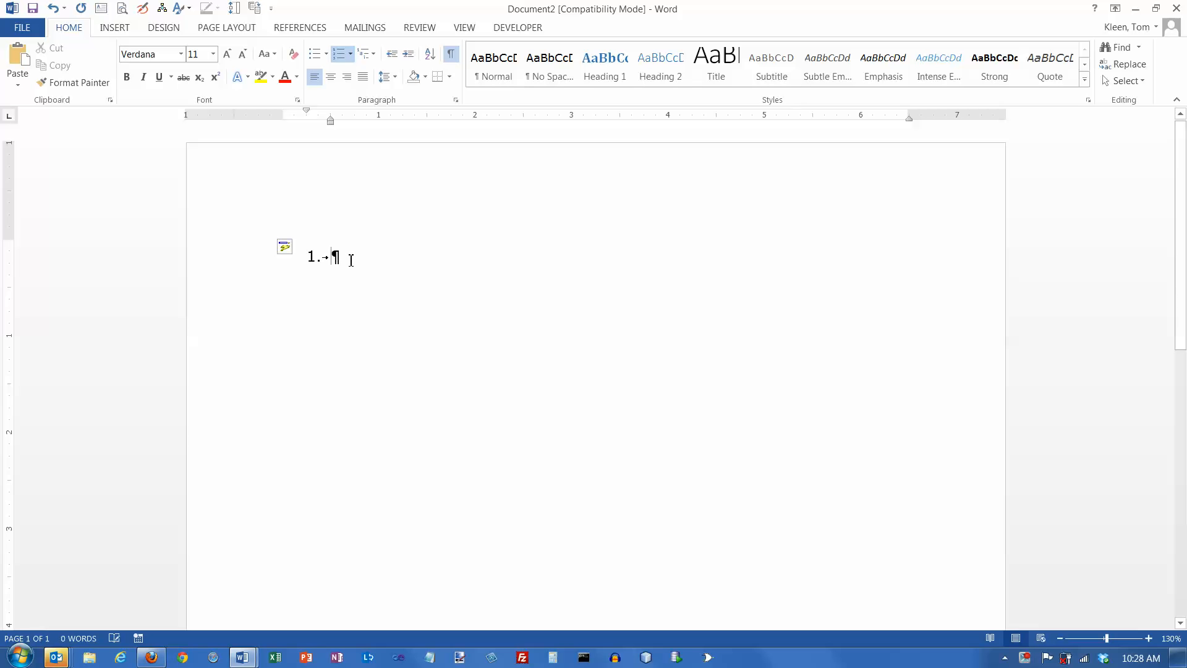
- Type George Washington, Thomas Jefferson and James Madison as numbered items, then end the list
type("George Washington")
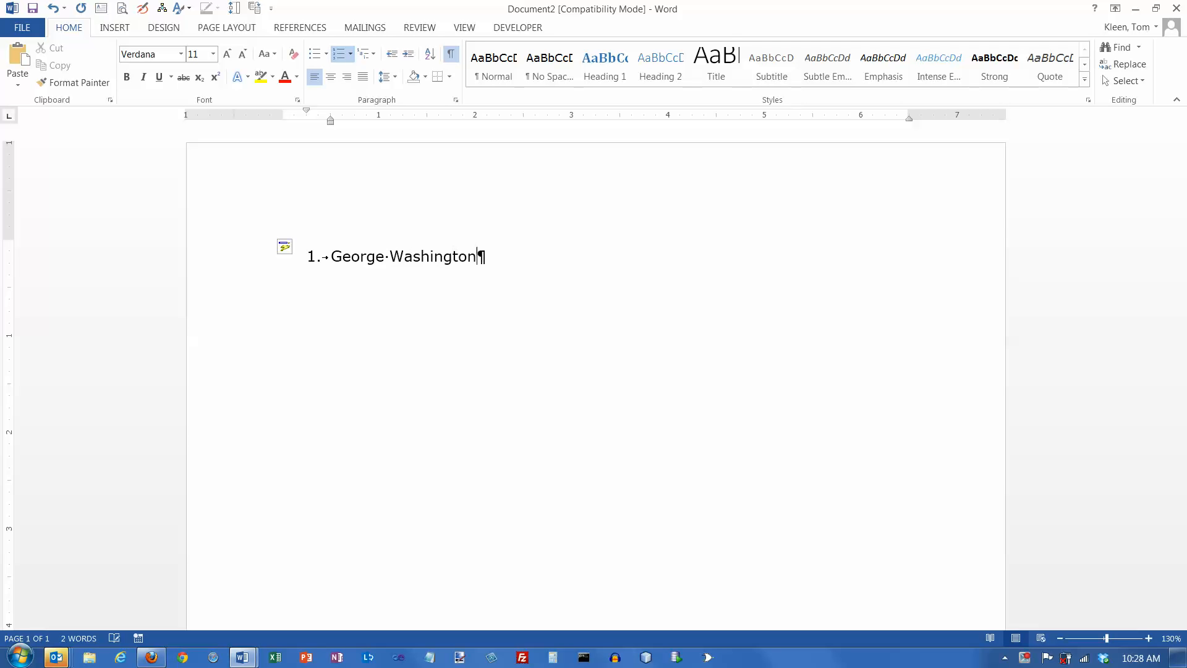
key("Return")
type("Thomas Jeffe")
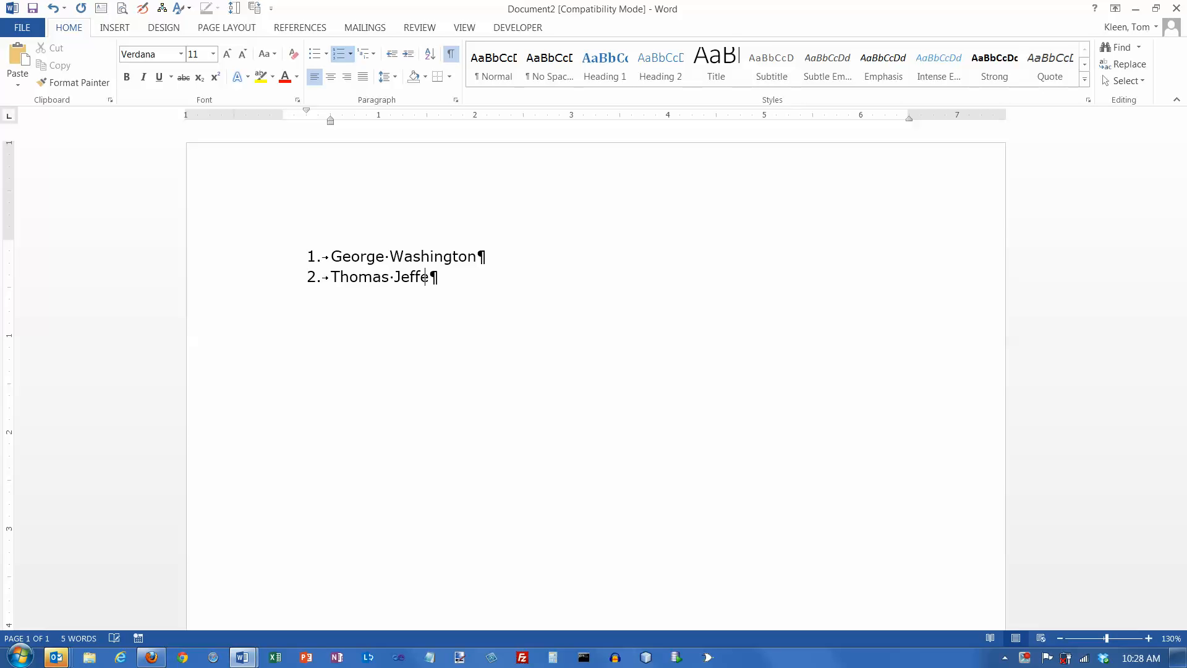
type("rson")
key("Return")
type("James Madison")
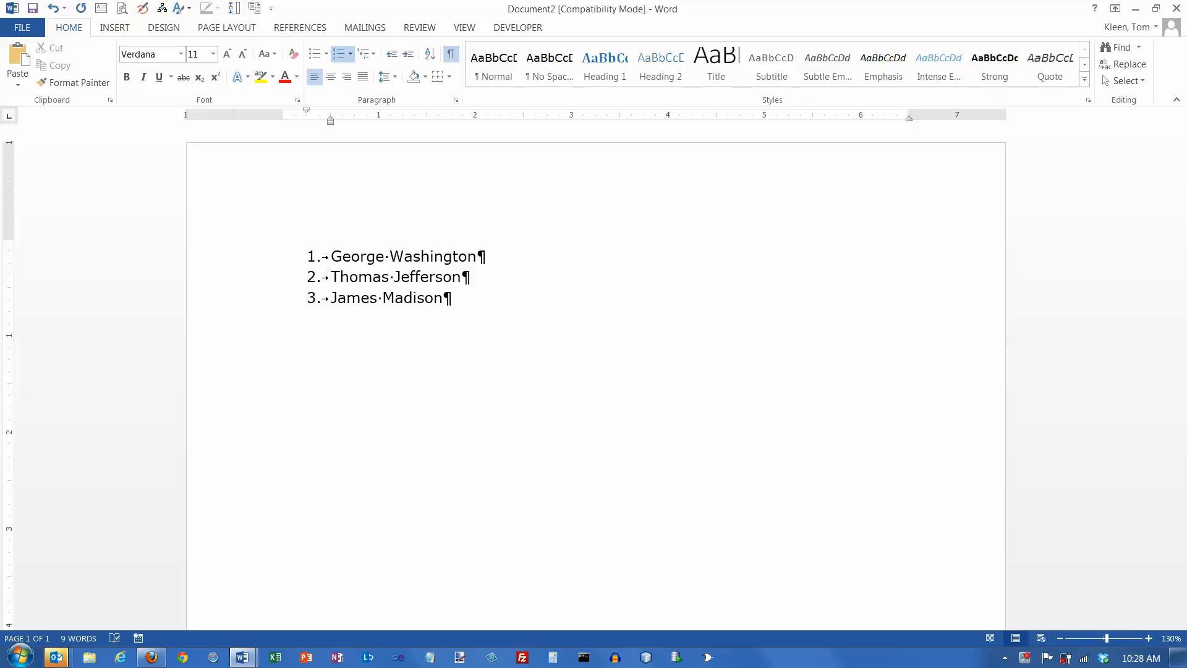
key("Return")
key("Return")
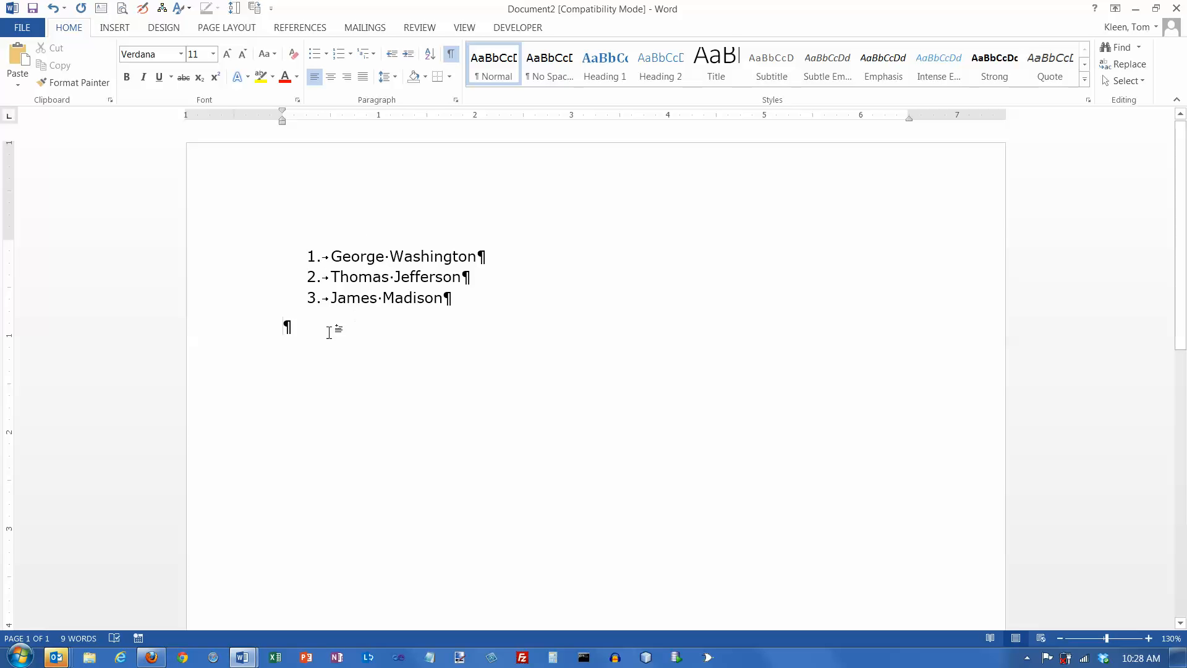
left_click(482, 255)
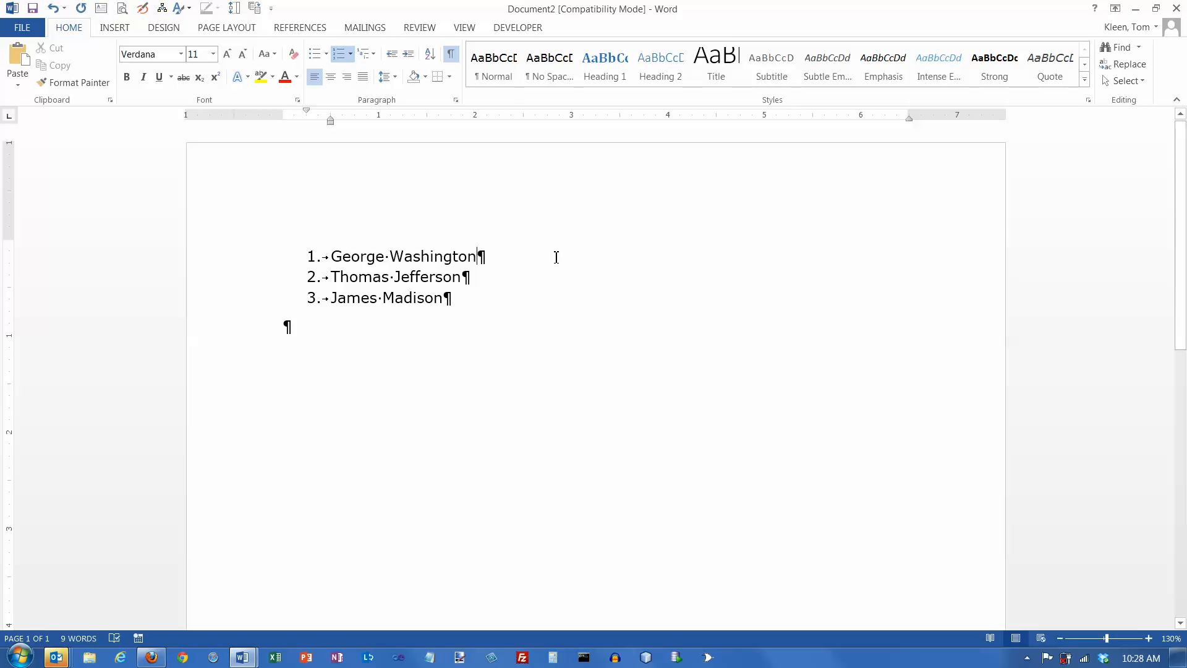
- Insert John Adams as a new item right after George Washington
key("Return")
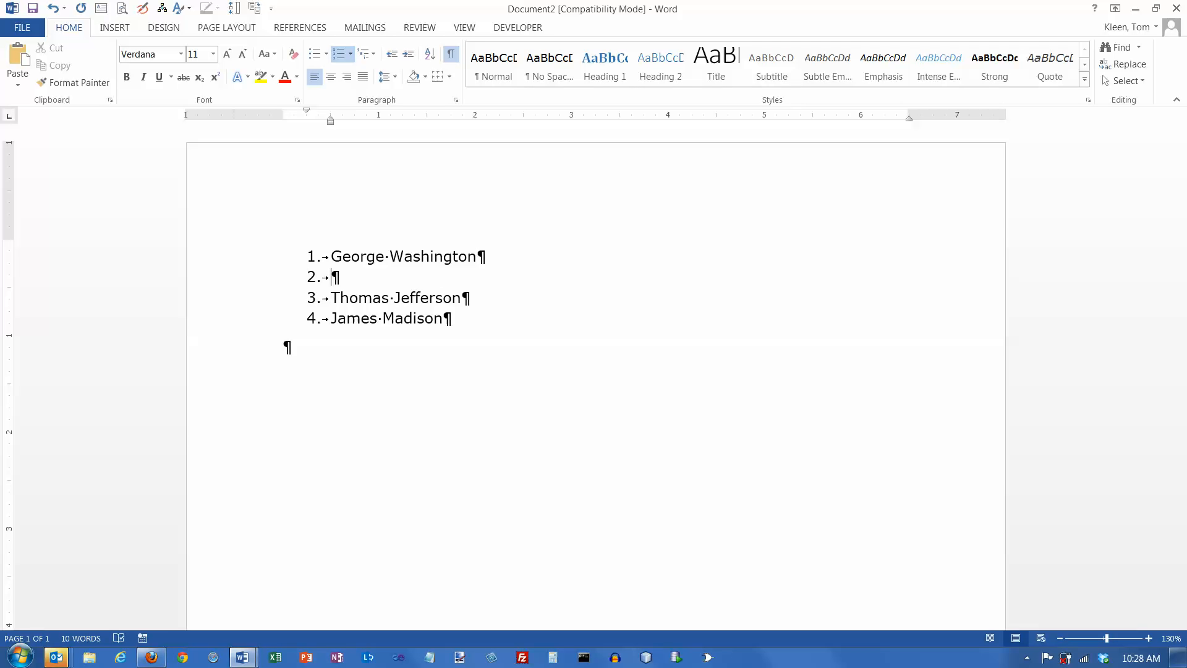
type("John Adams")
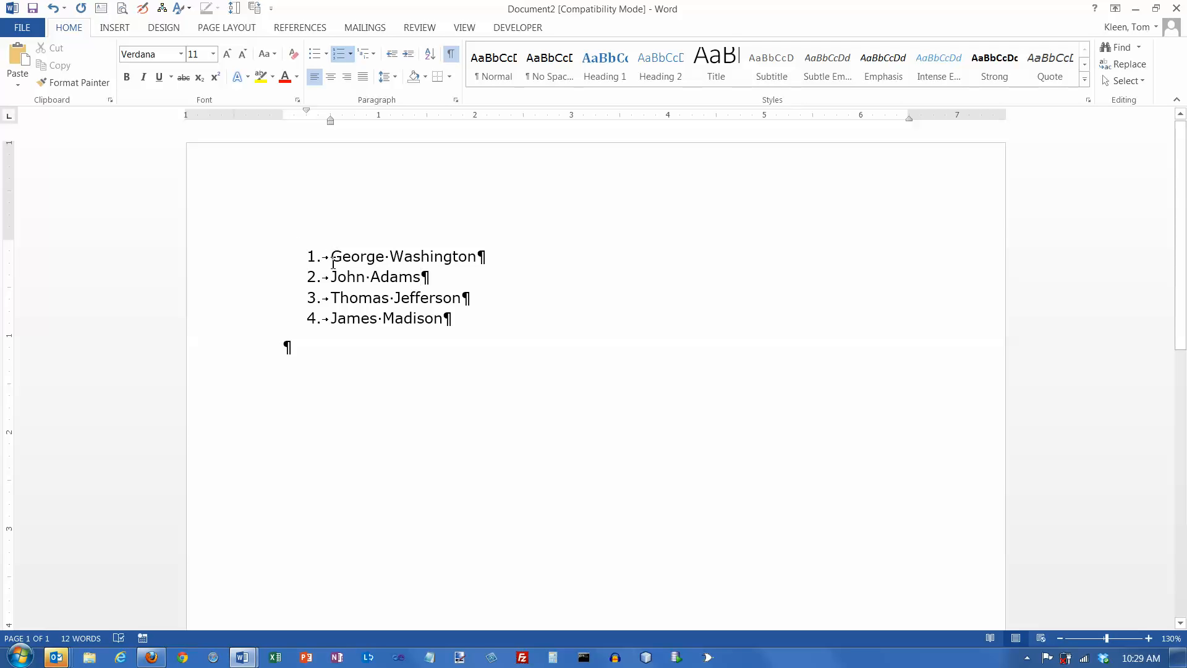
- Toggle numbering off and on for the four names and nudge the left indent slightly right
left_click_drag(330, 255, 531, 323)
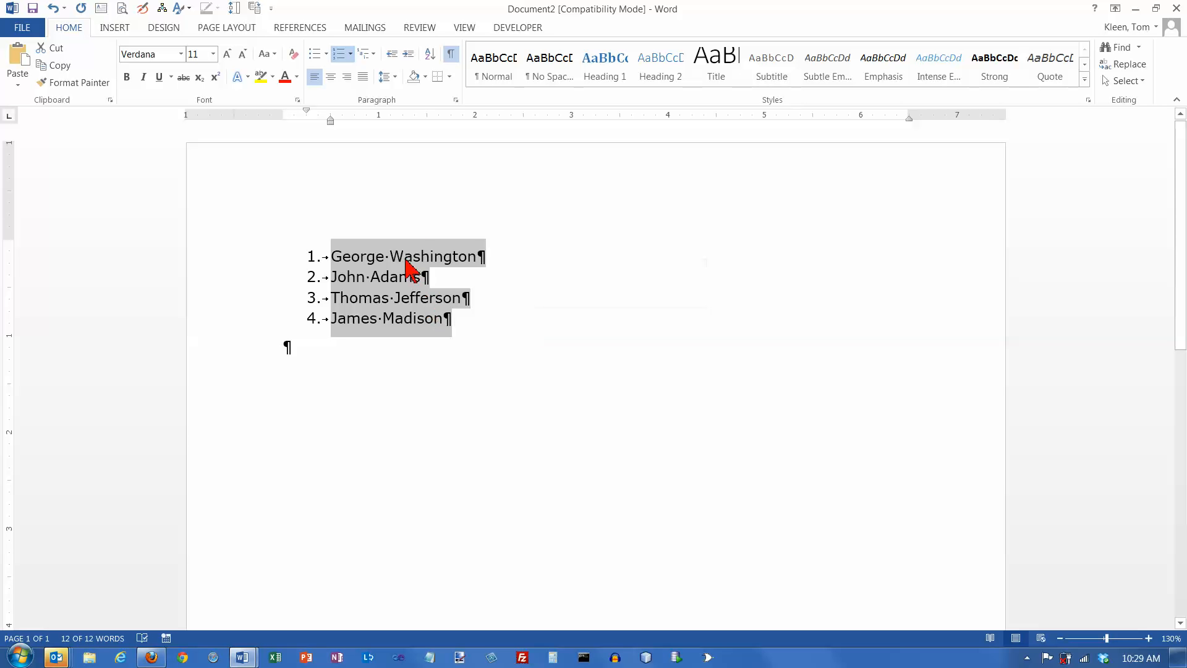
left_click(338, 56)
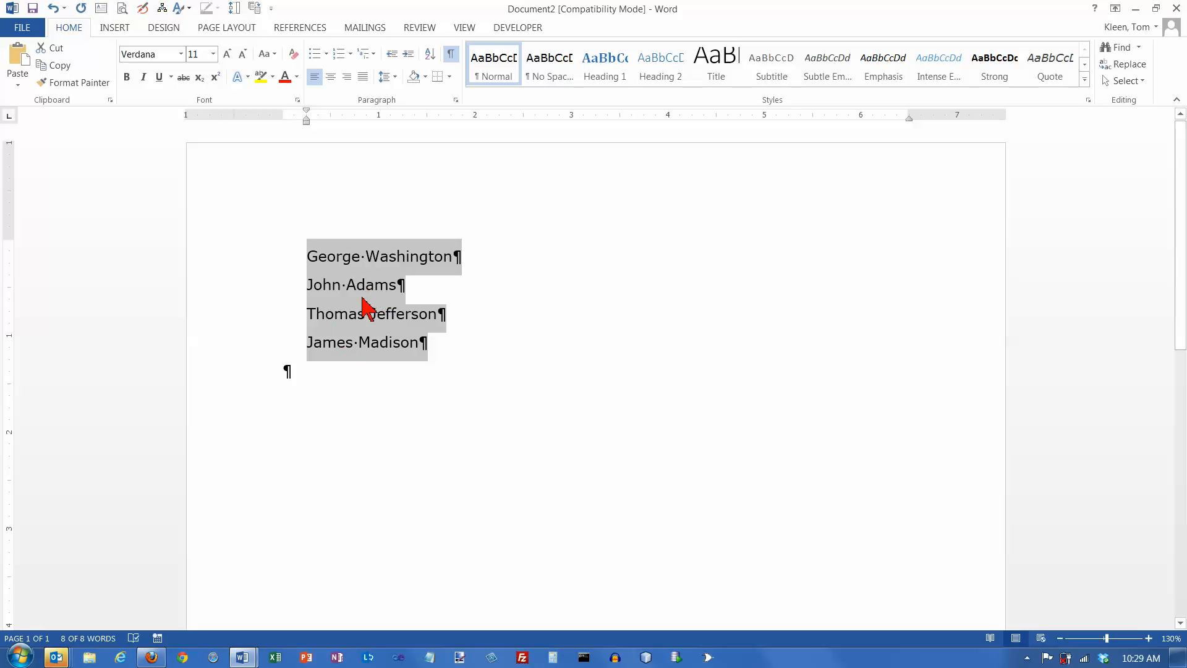
left_click(339, 56)
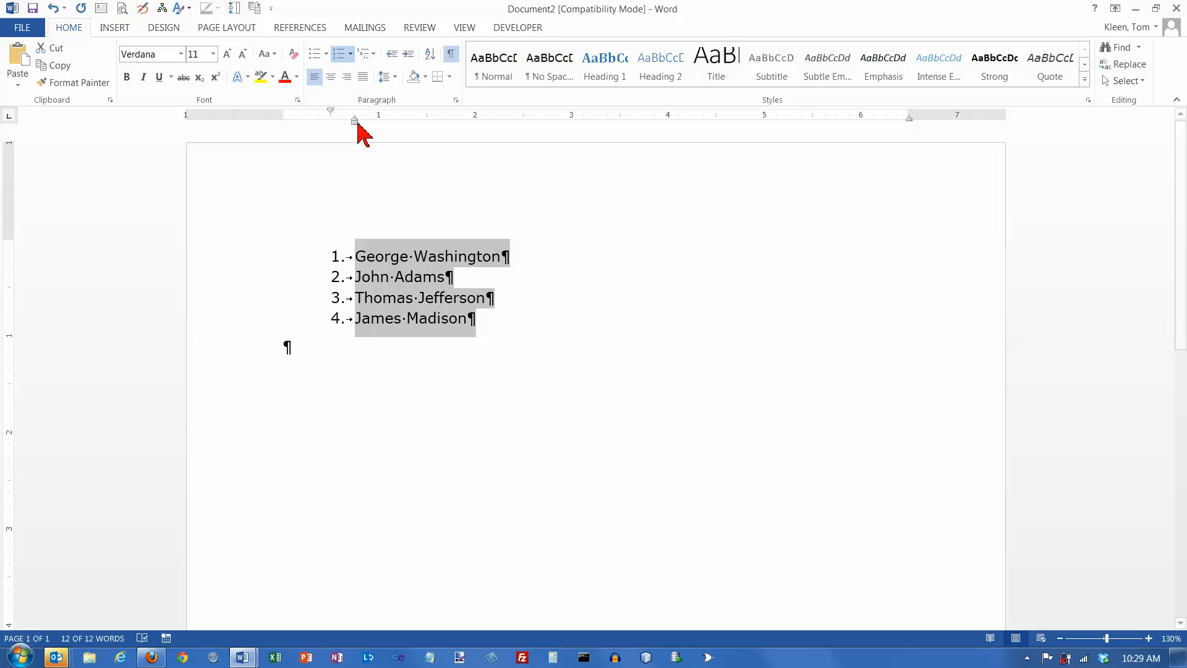
left_click_drag(355, 121, 331, 123)
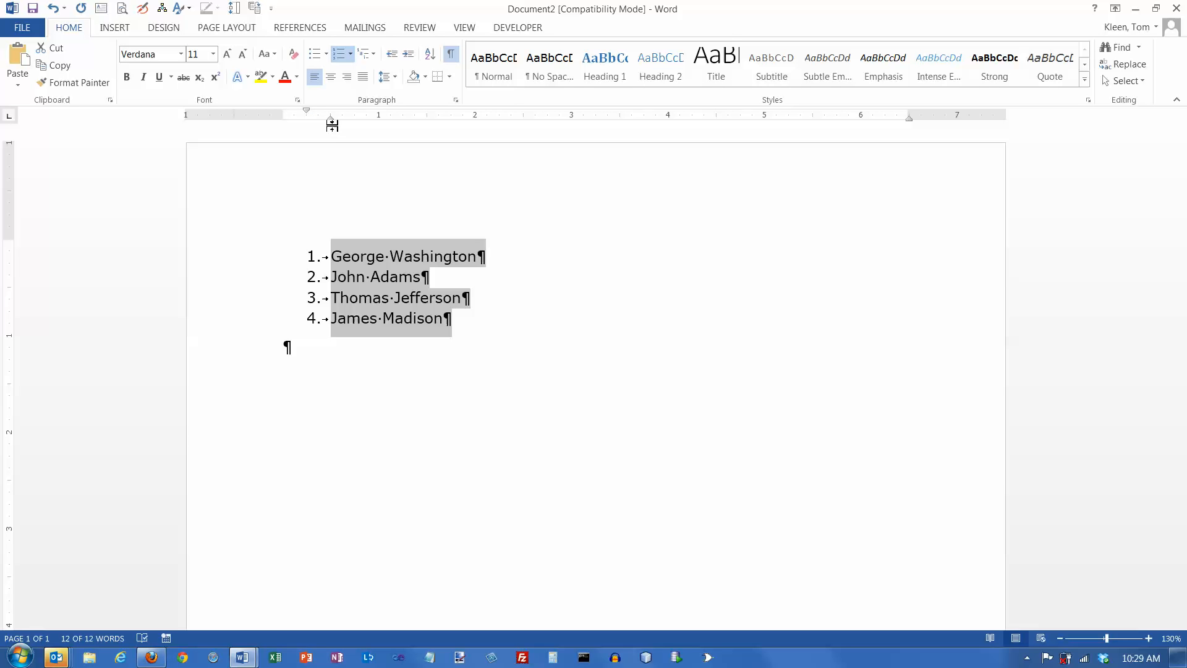
left_click_drag(331, 122, 335, 124)
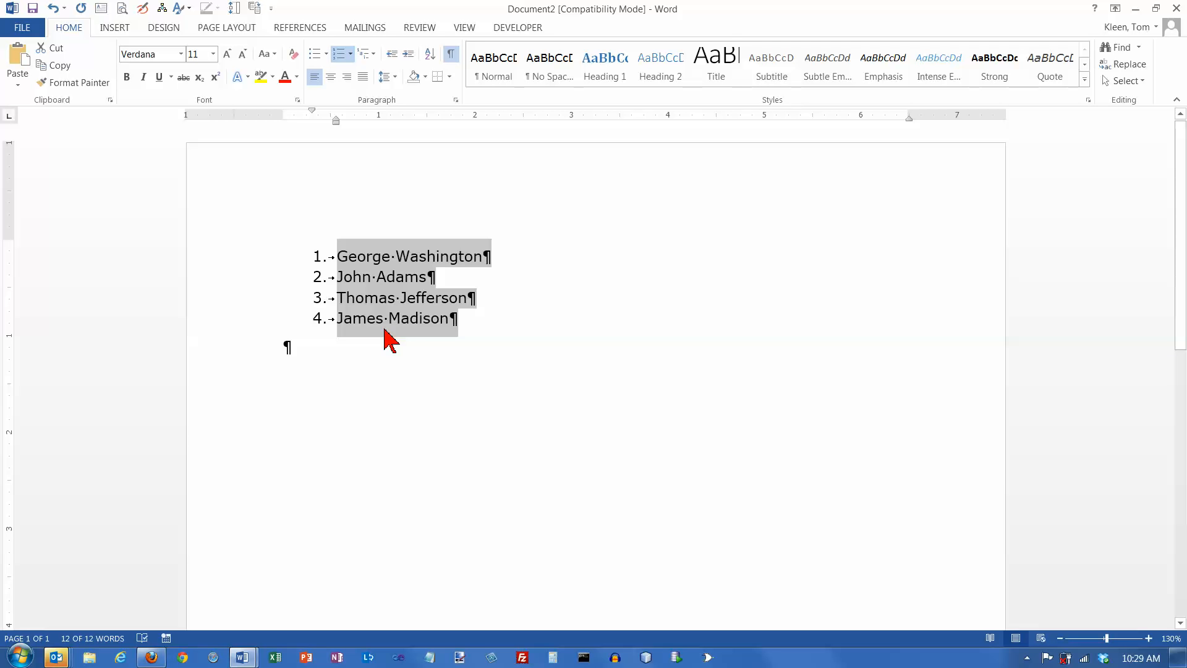
key("Left")
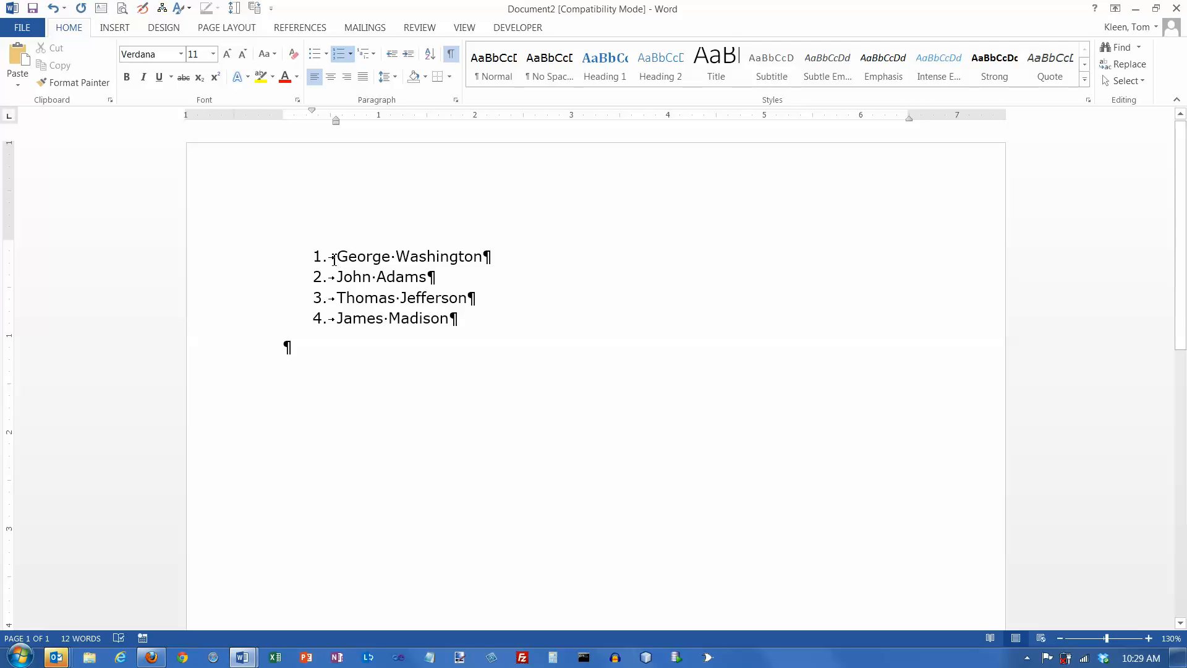
left_click_drag(335, 258, 515, 325)
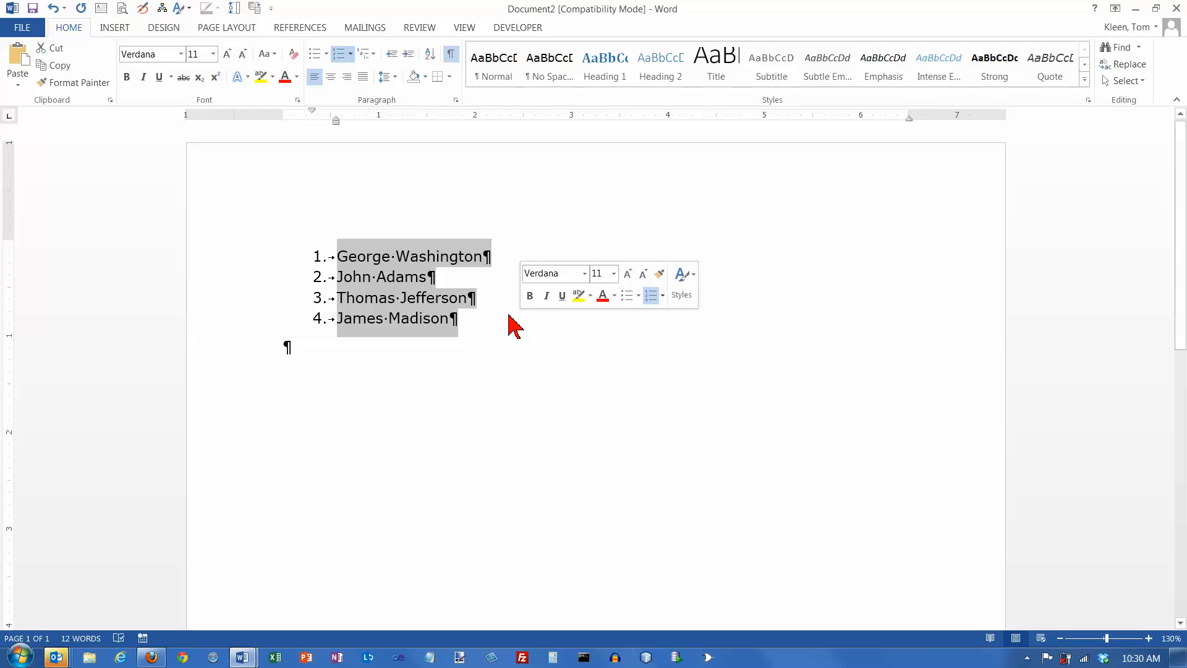
- Try the 1), I. II. III. and i. ii. iii. library formats on the list
left_click(350, 54)
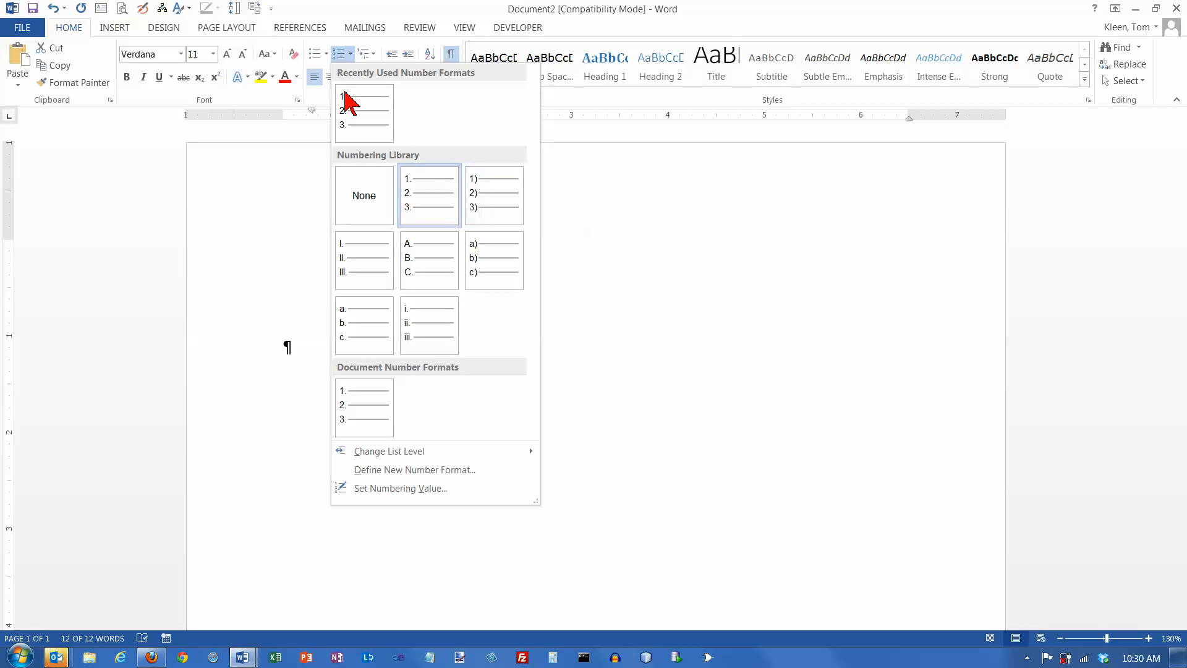
left_click(490, 204)
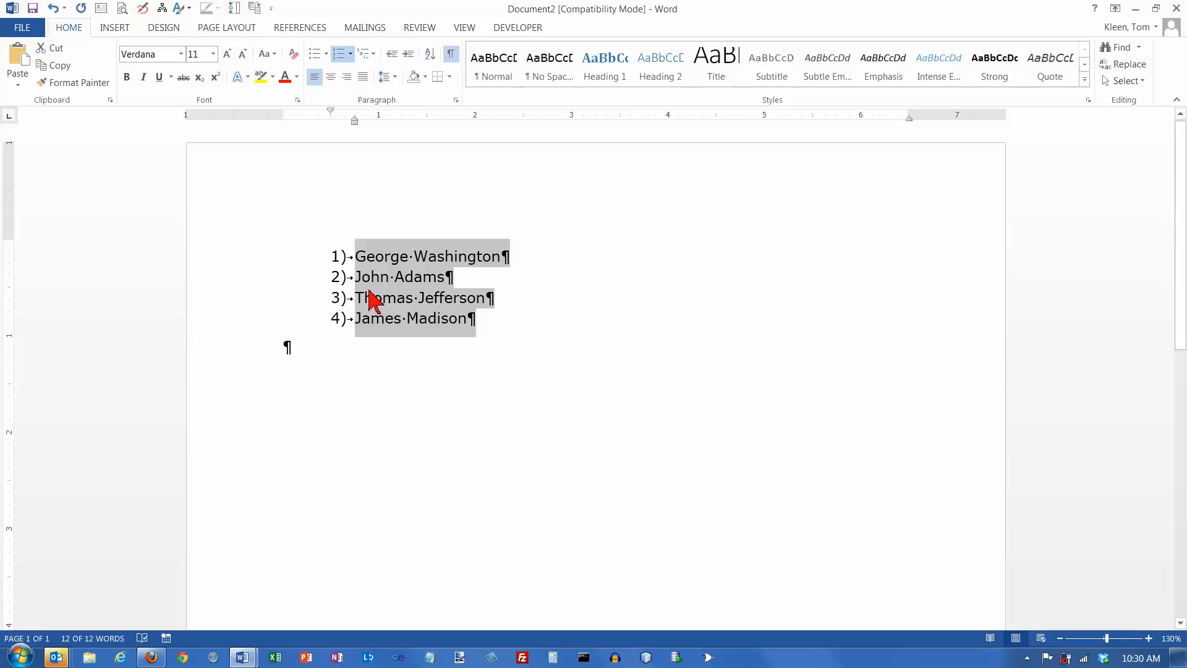
left_click(350, 54)
left_click(369, 270)
left_click(351, 55)
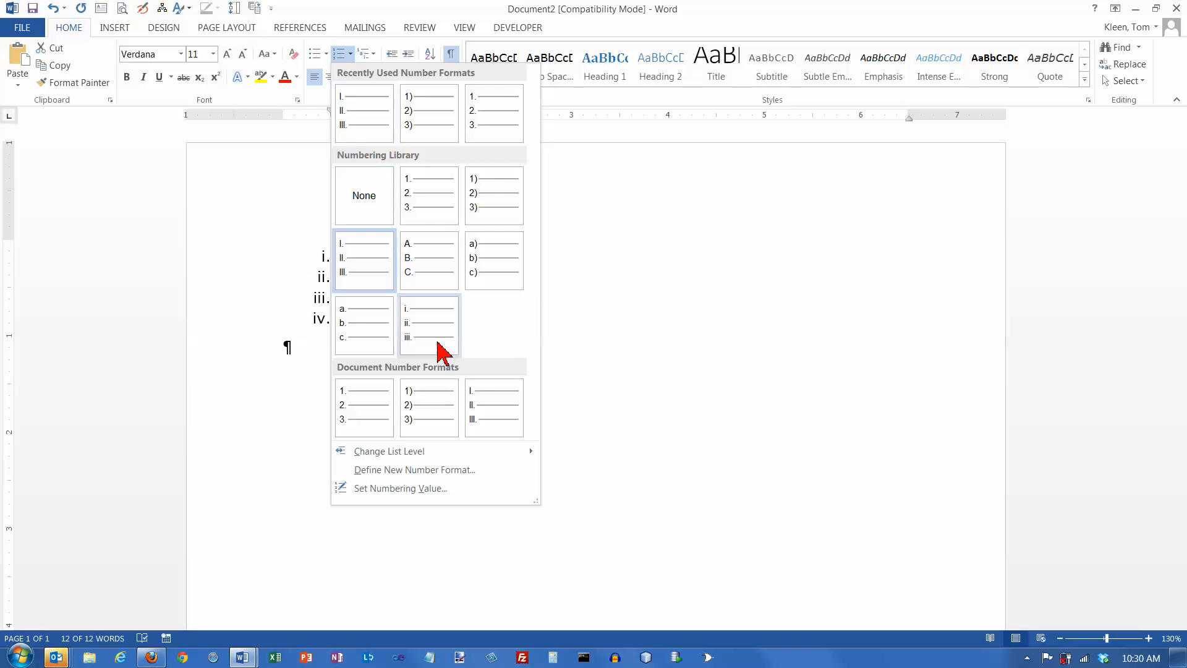
left_click(440, 350)
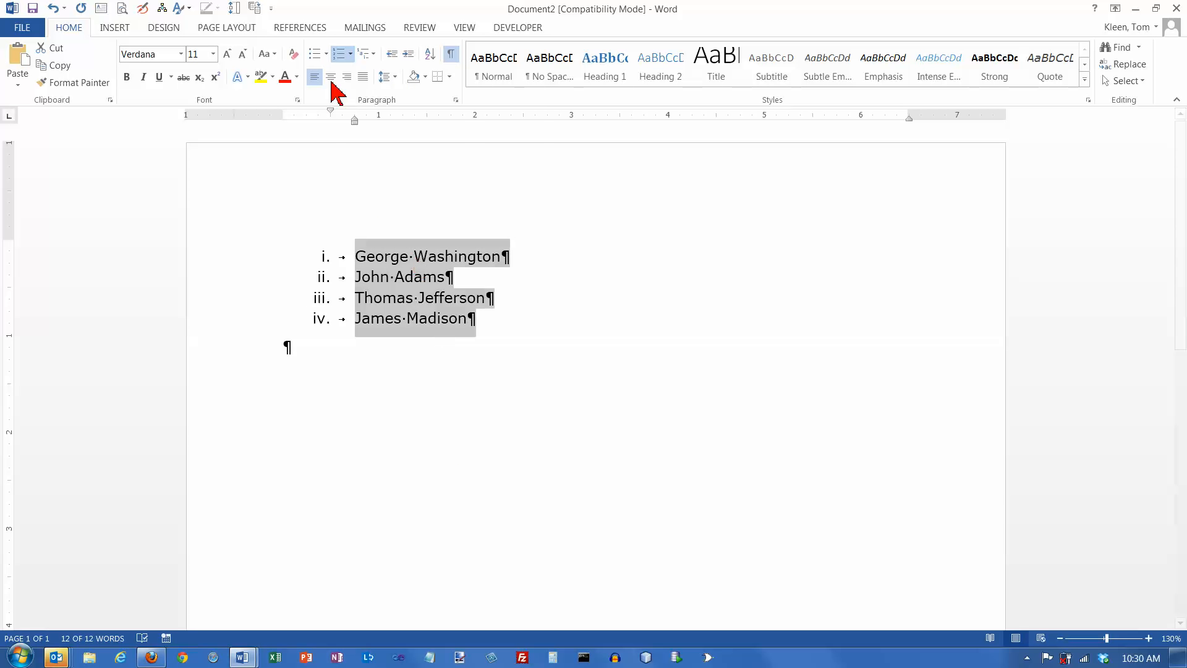
- Letter the list A. B. C. D., then switch it to a) b) c) d)
left_click(351, 55)
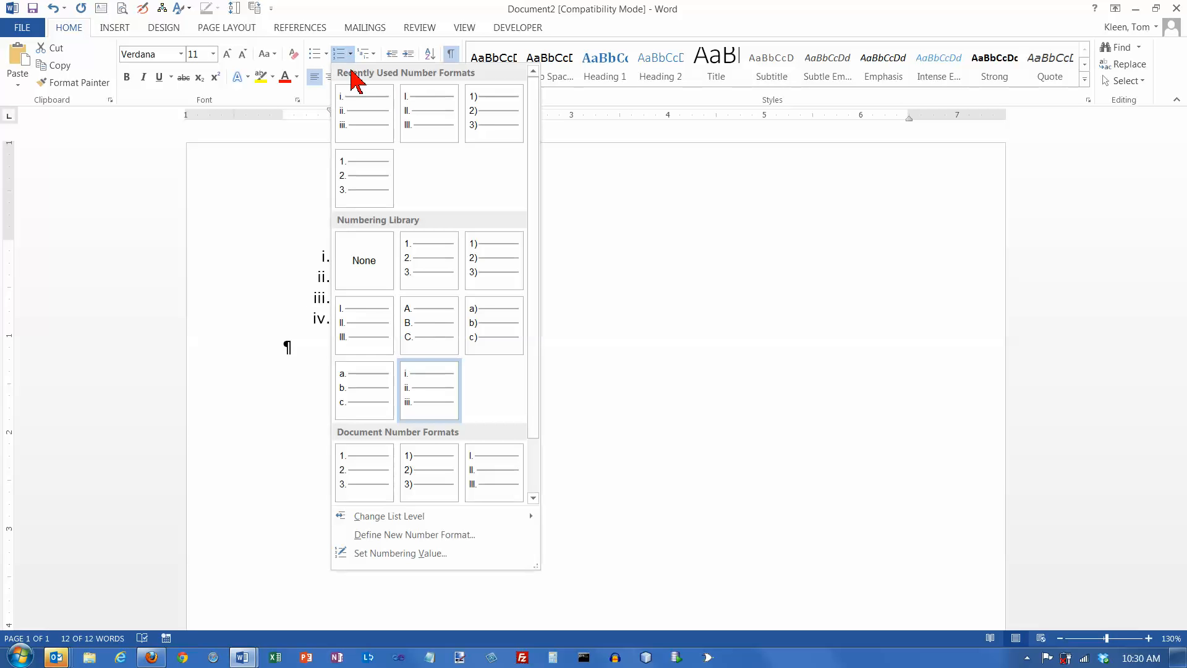
left_click(423, 332)
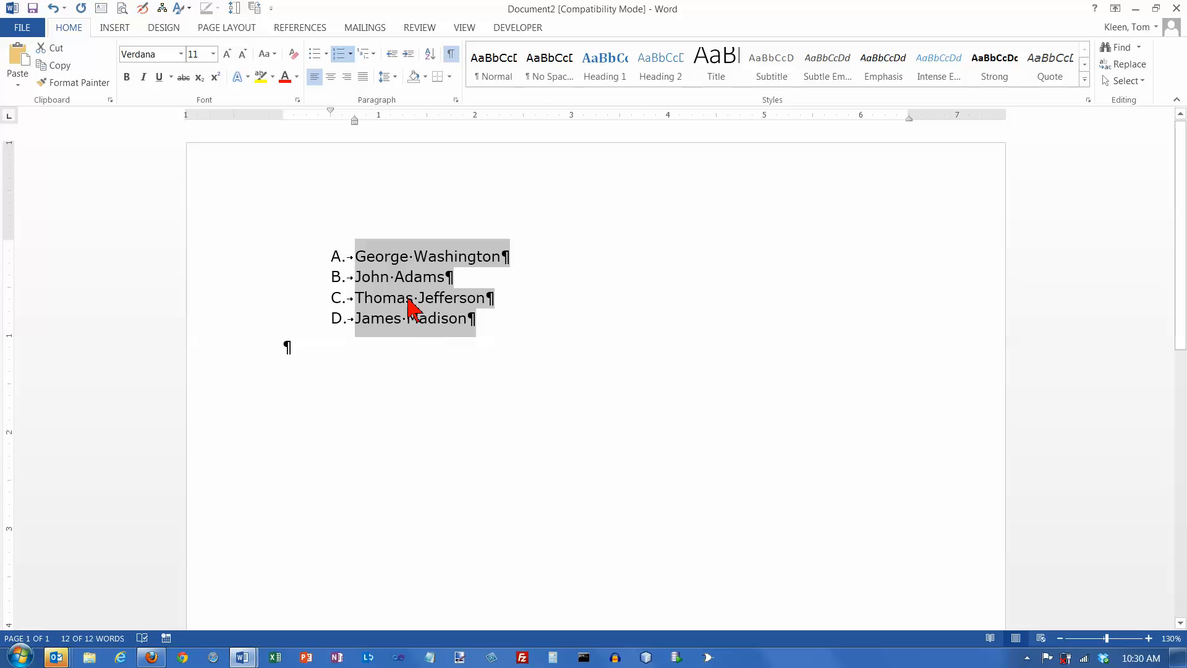
left_click(351, 54)
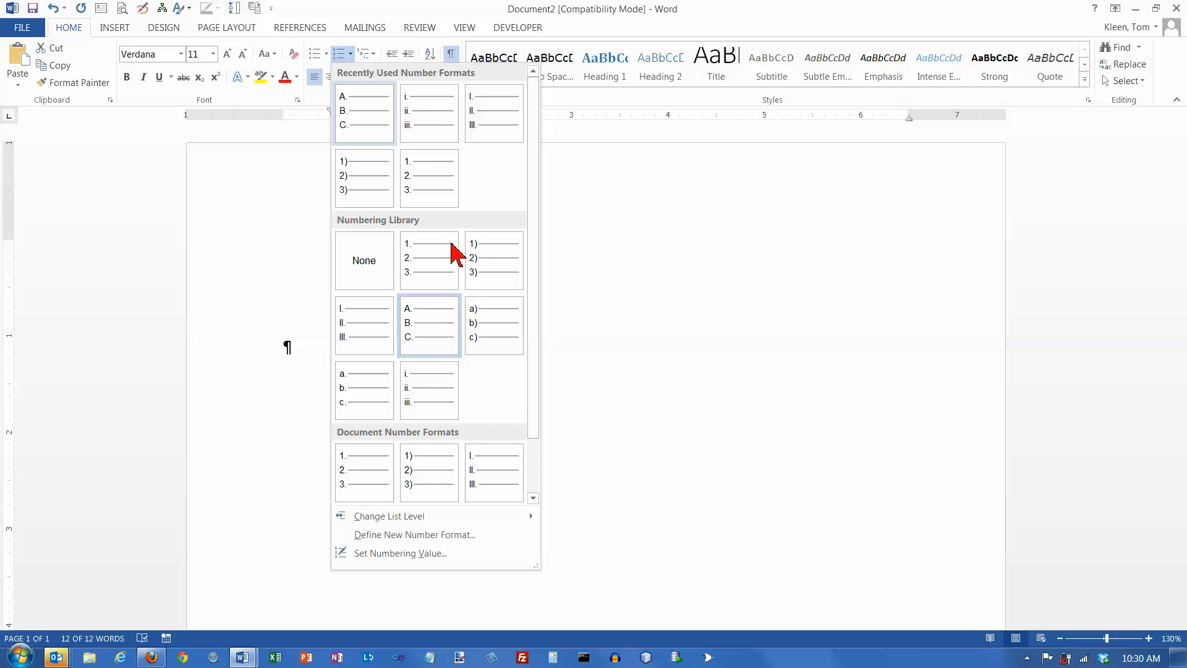
left_click(485, 328)
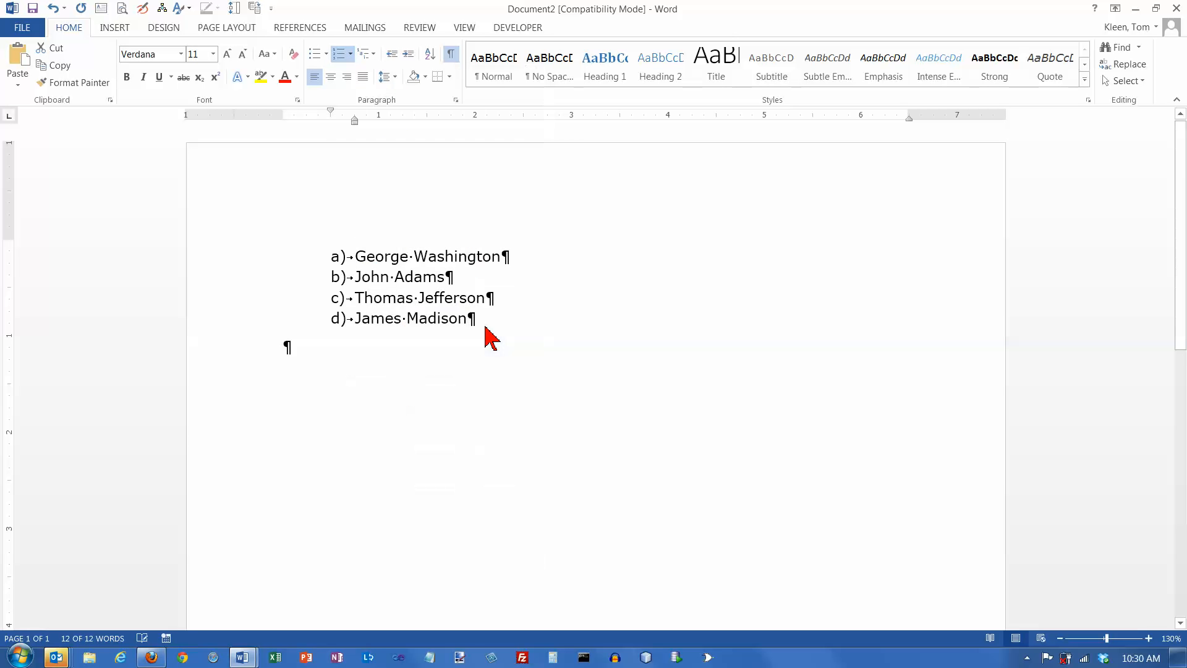
left_click(351, 54)
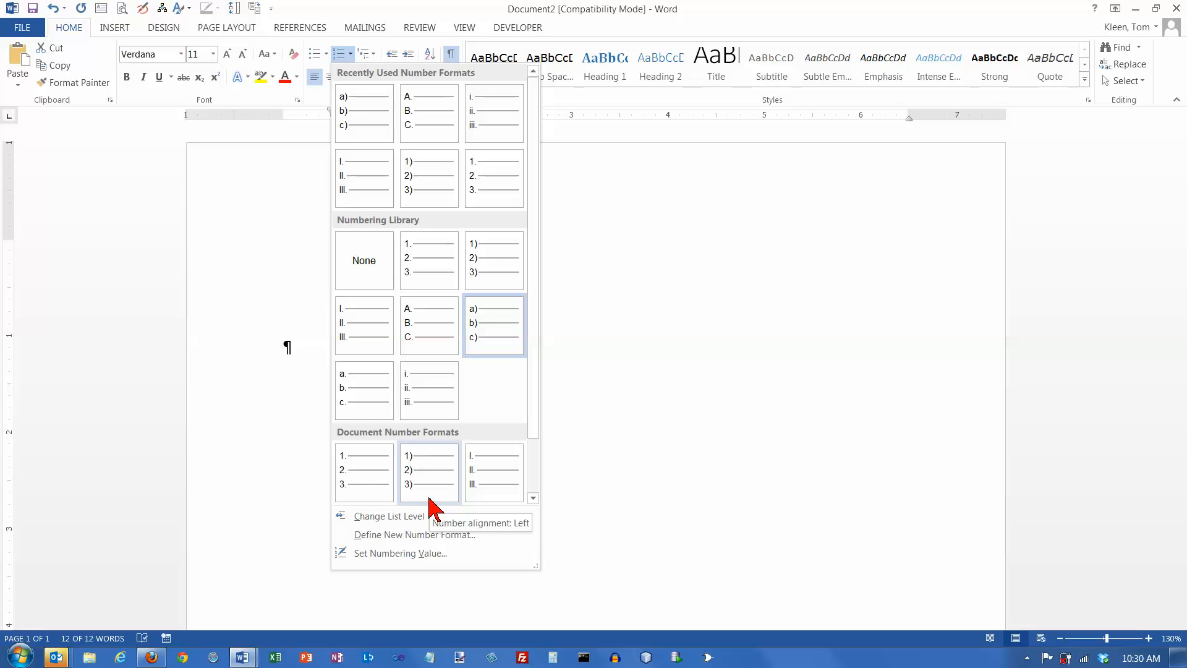
- Define a new number format with style 1, 2, 3 and format text 1--
left_click(427, 535)
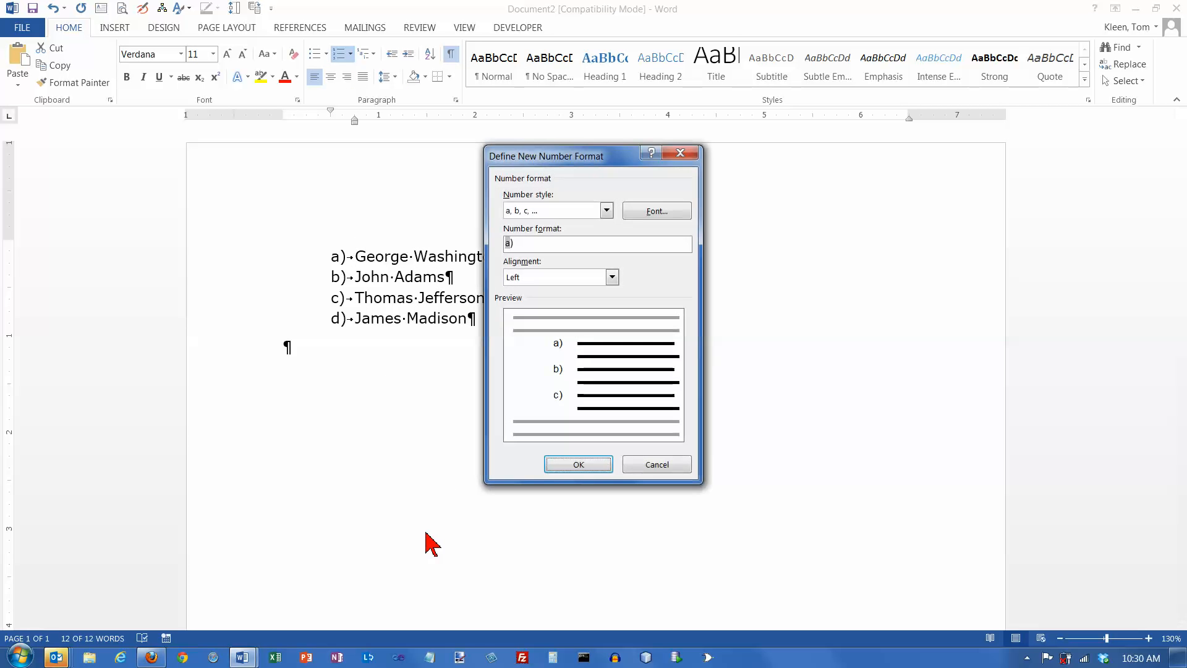
left_click(607, 211)
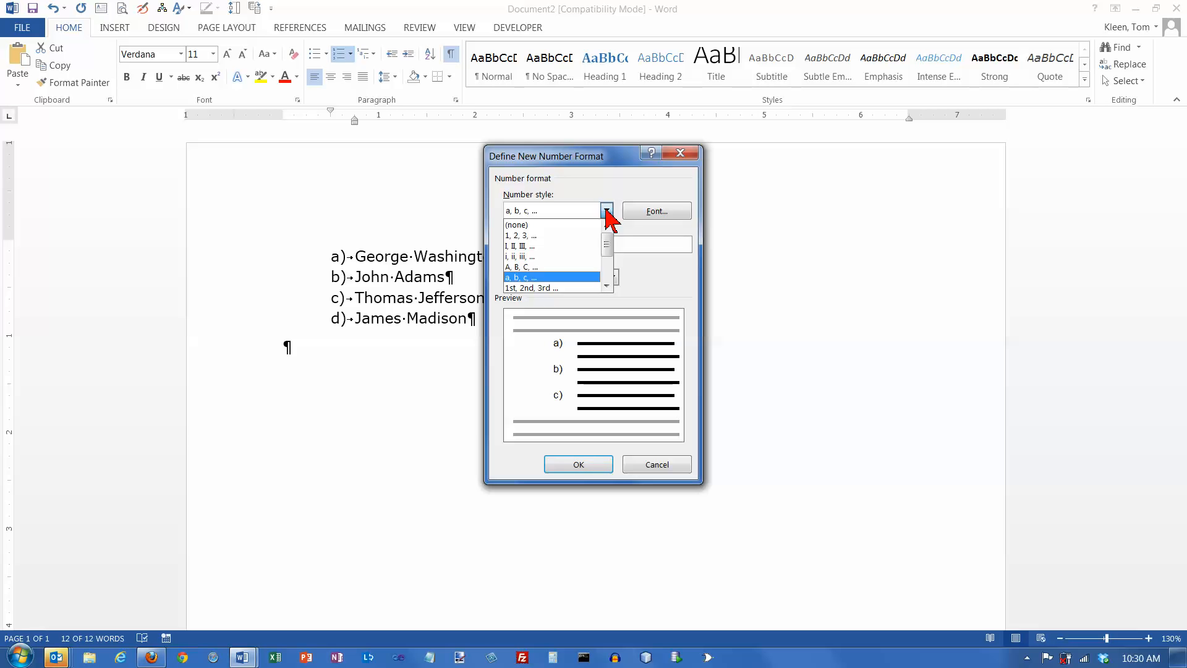
left_click(544, 236)
left_click(535, 245)
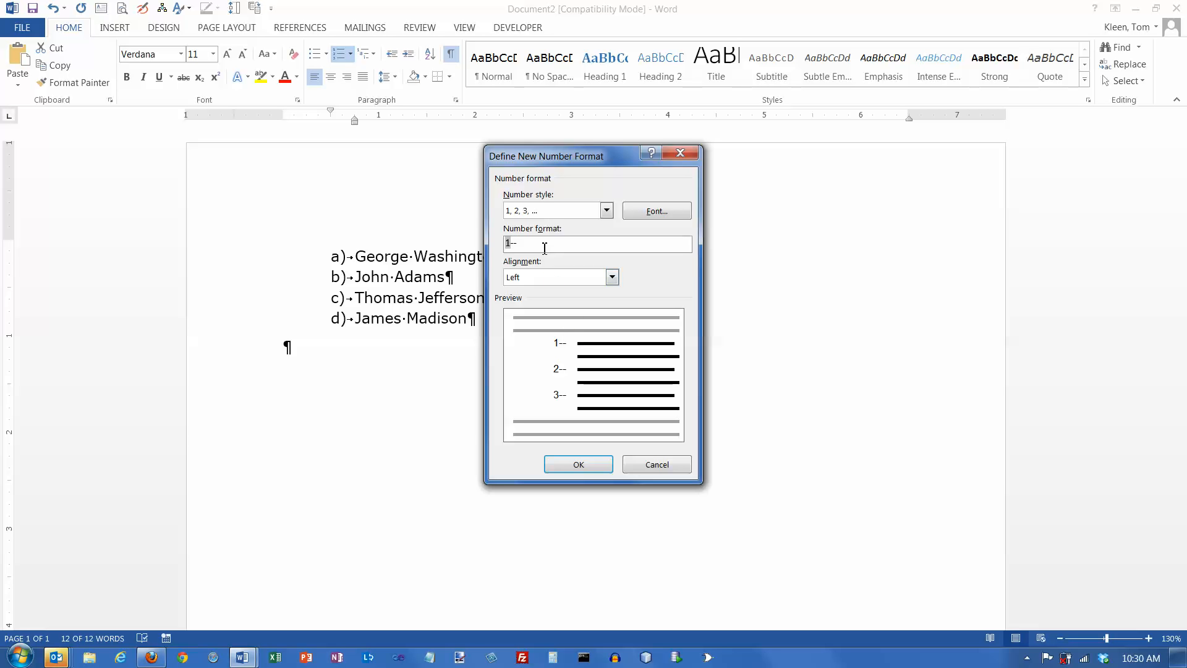
left_click(588, 469)
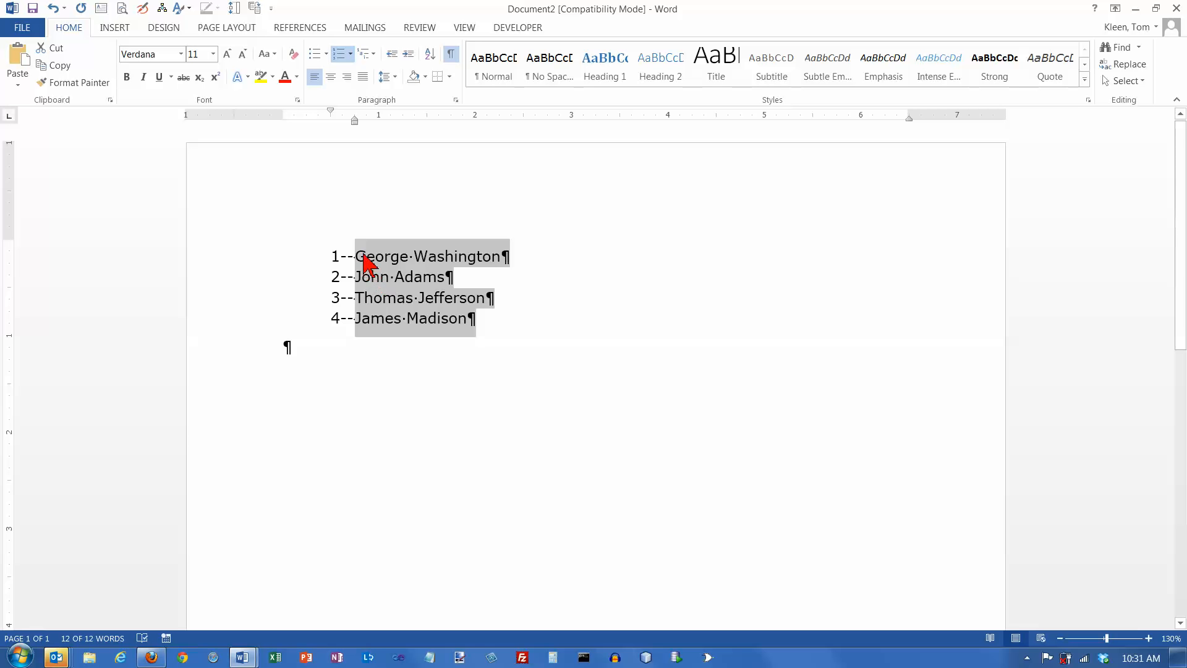
- Below the list, type '(1) George' to auto-start a numbered line, then end that numbering
left_click(350, 53)
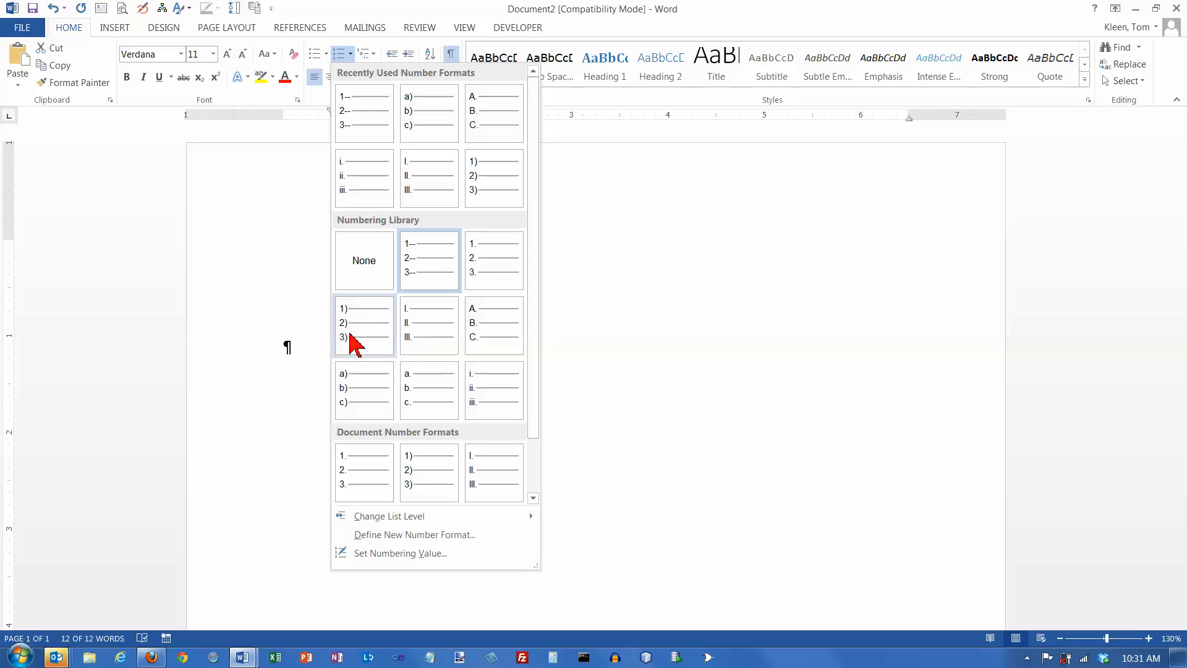
left_click(318, 337)
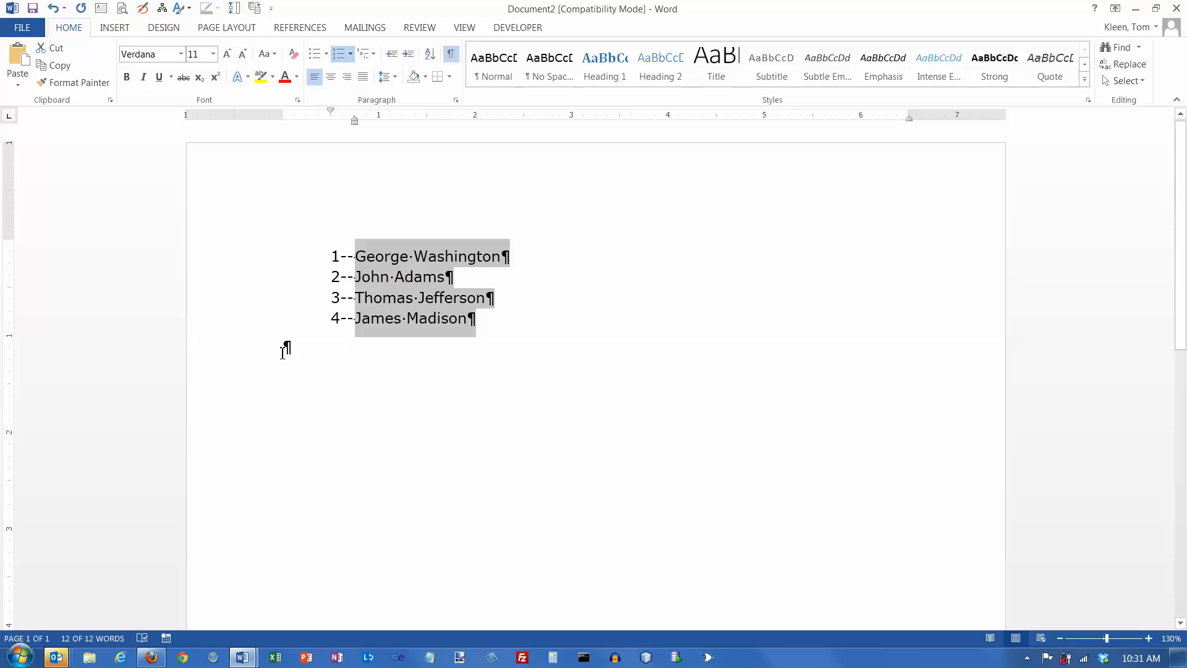
left_click(285, 347)
type("(1)")
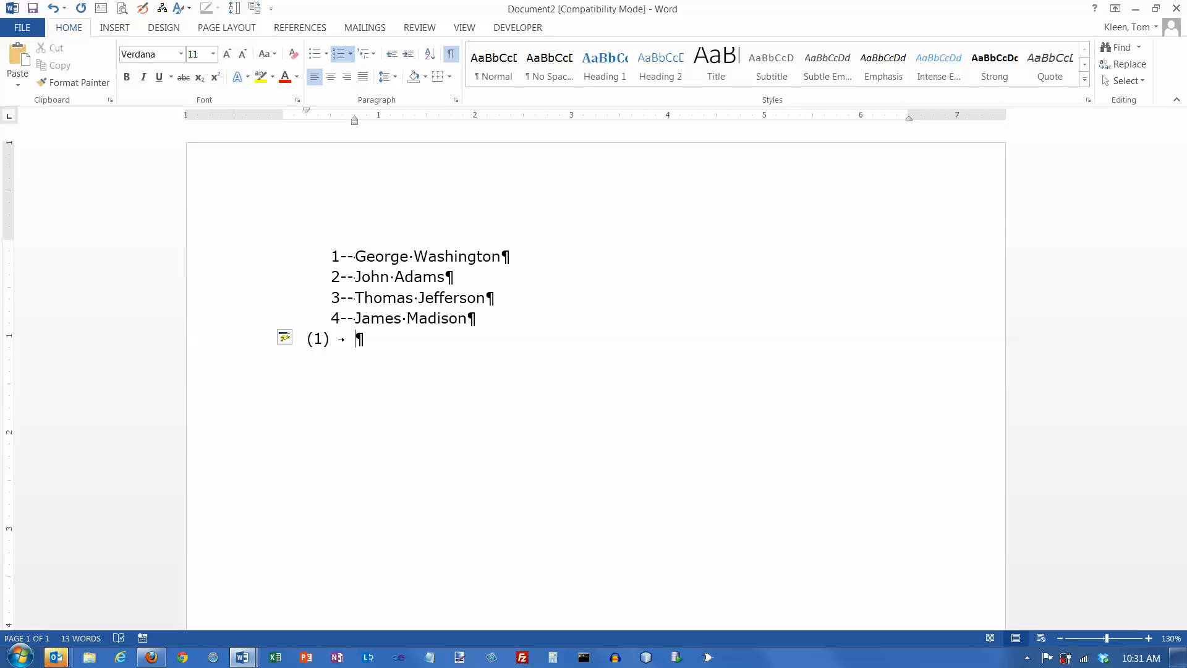
type(" George")
key("Return")
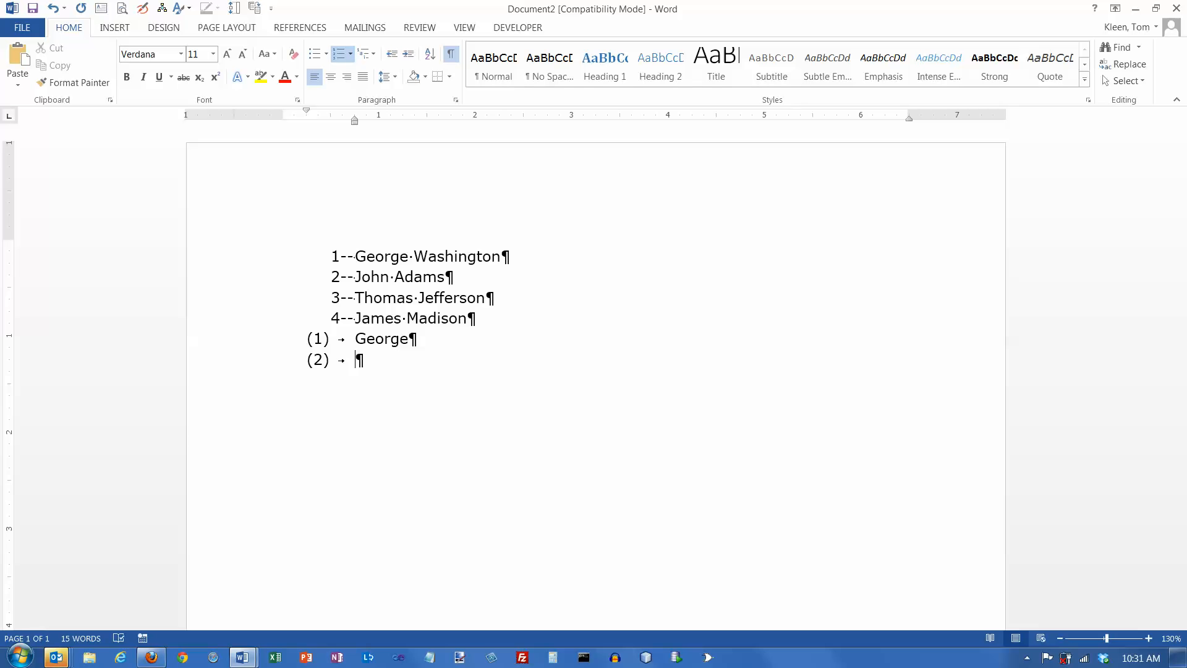
key("Return")
key("Return")
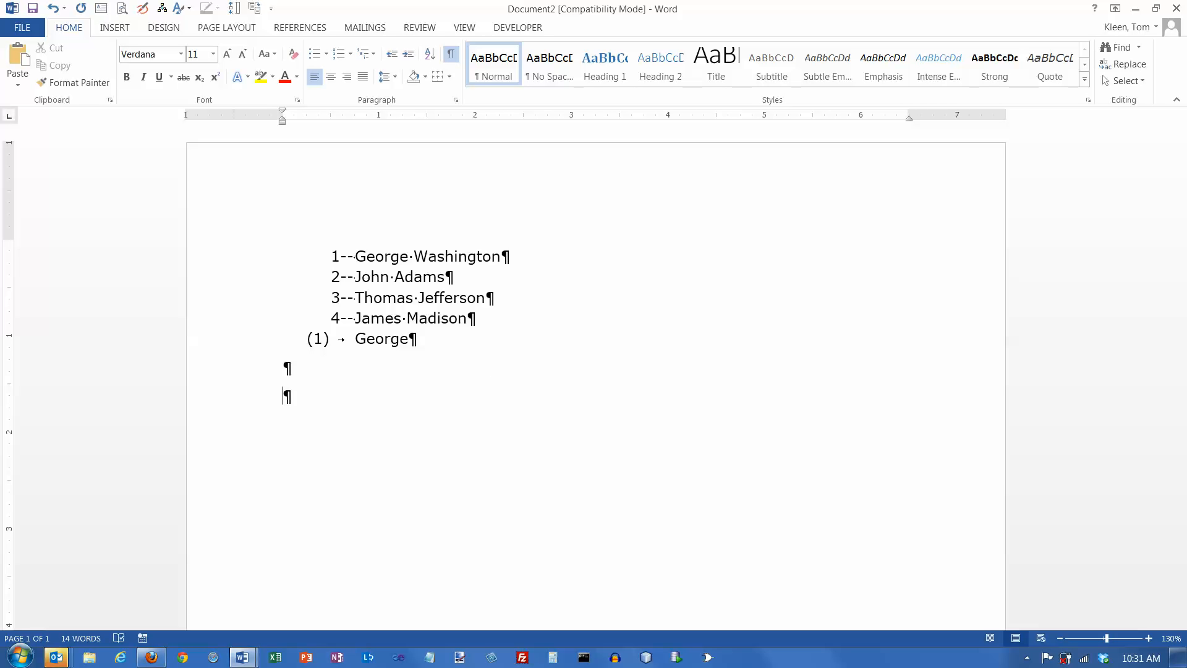
- Type 'A.' on the empty line to auto-create a lettered item, leaving AutoCorrect options unchanged
type("A.")
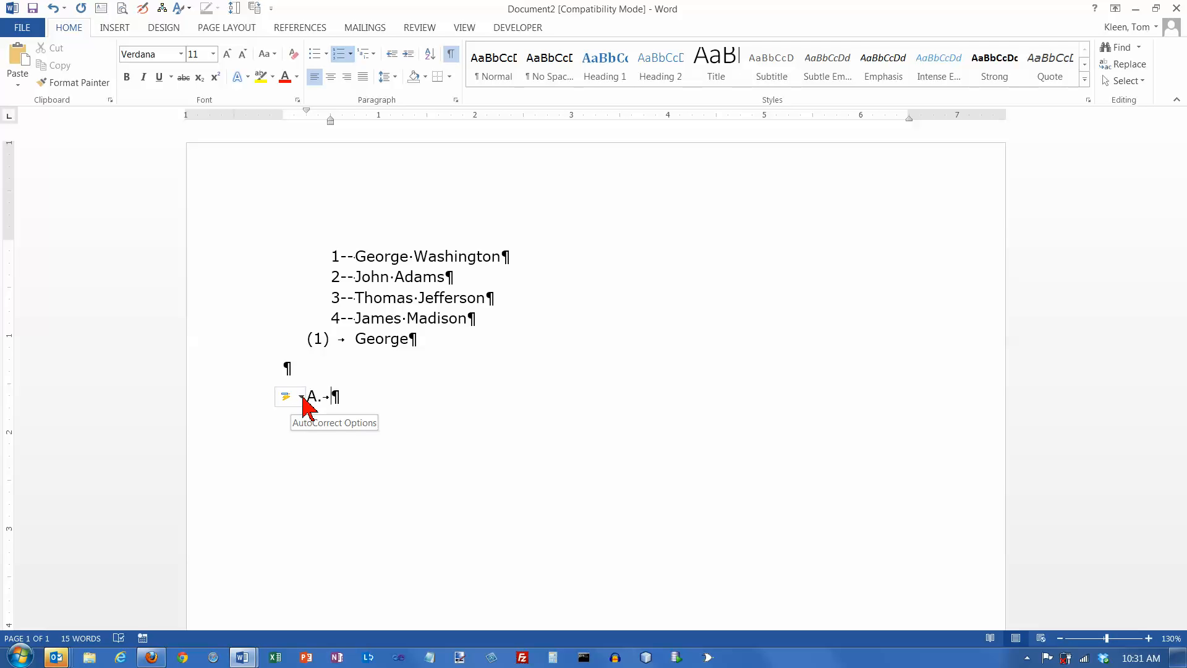
left_click(301, 397)
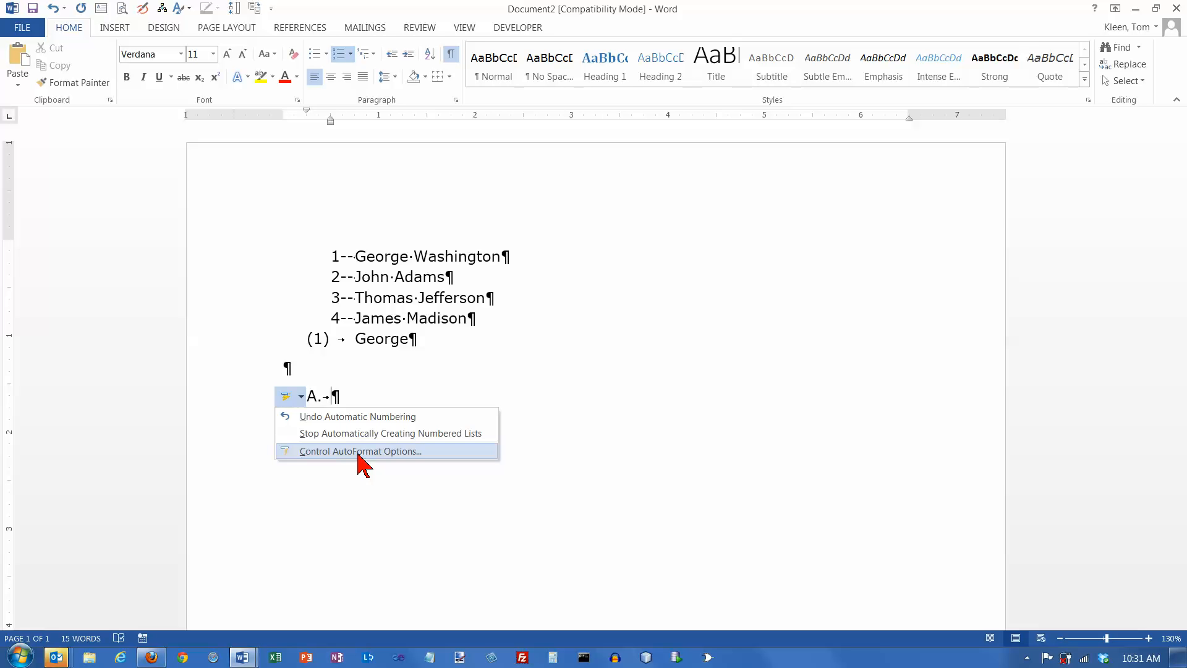
left_click(383, 400)
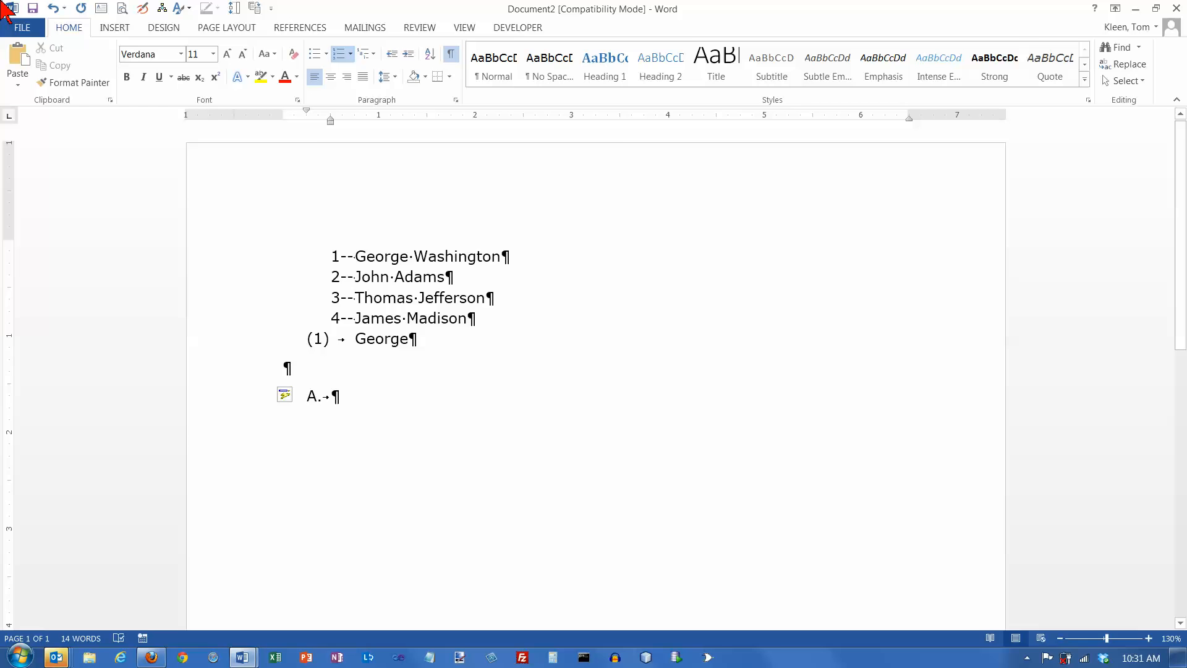
left_click(15, 29)
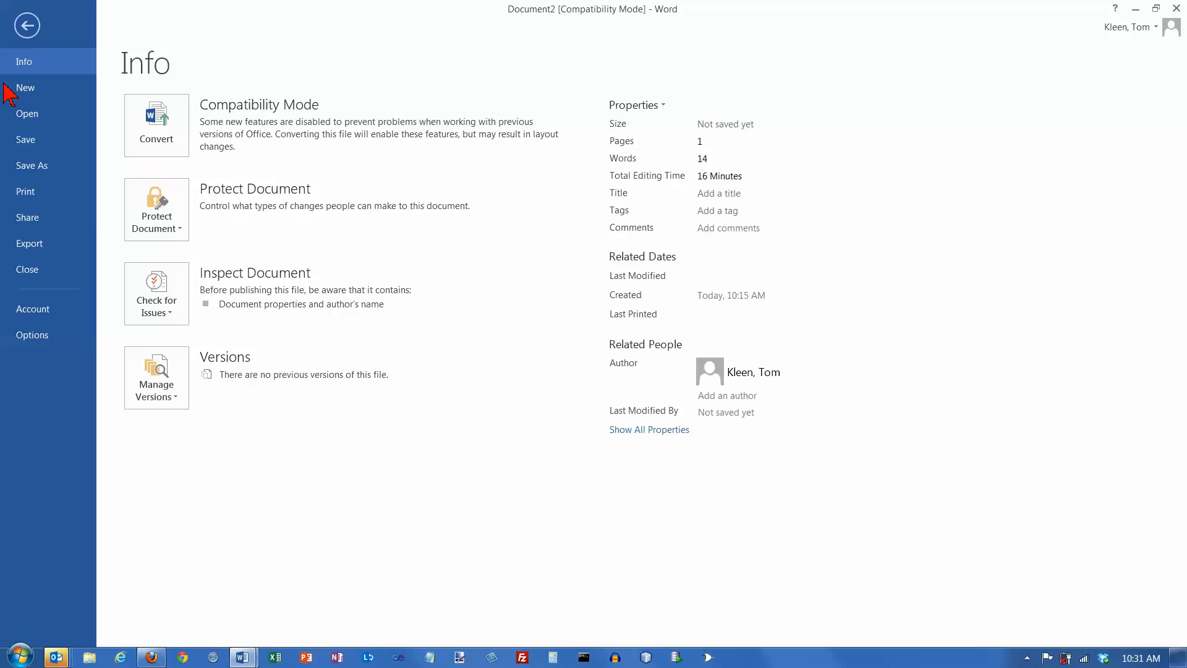
left_click(44, 335)
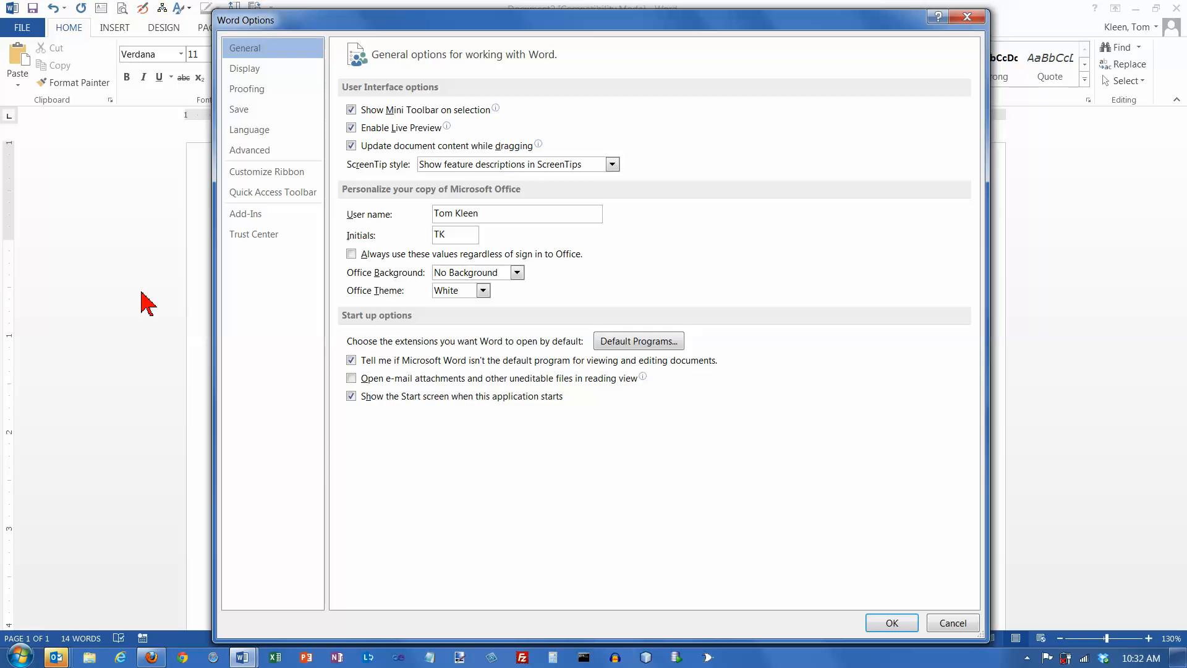
left_click(252, 91)
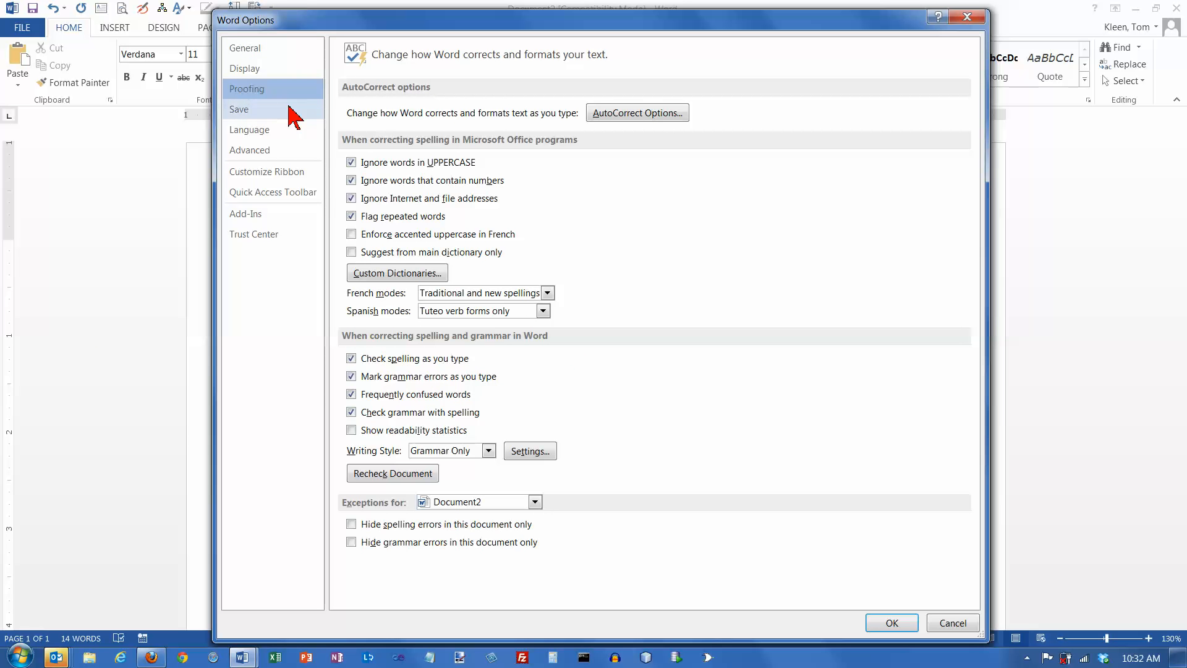
left_click(621, 114)
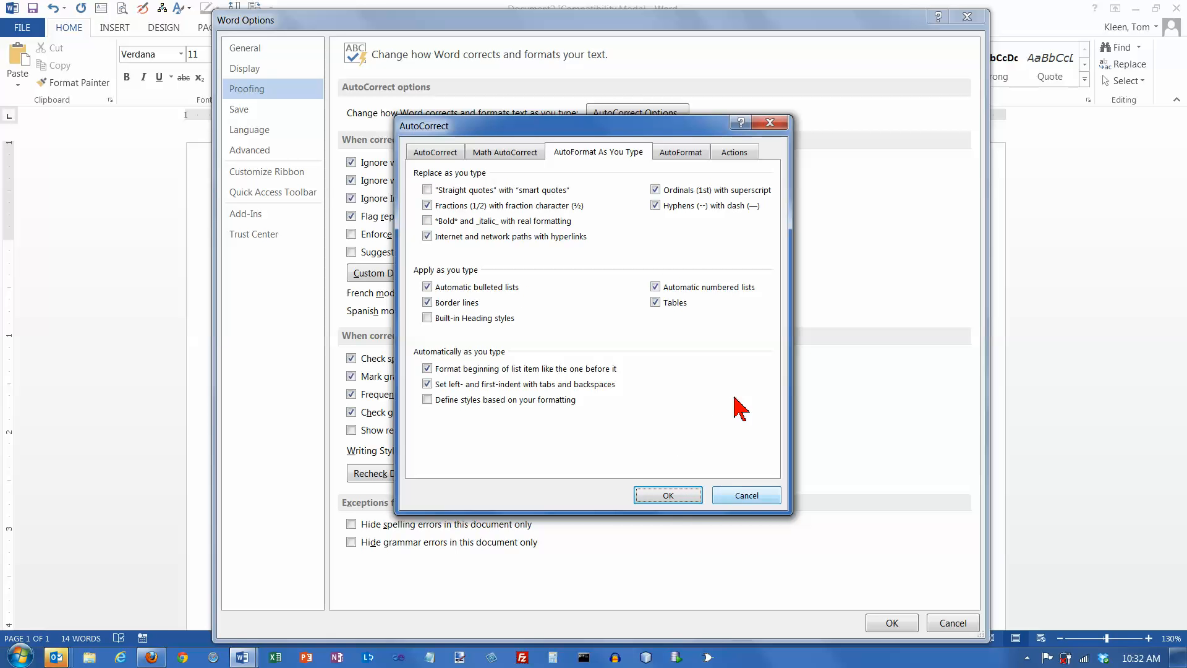
left_click(747, 497)
left_click(953, 623)
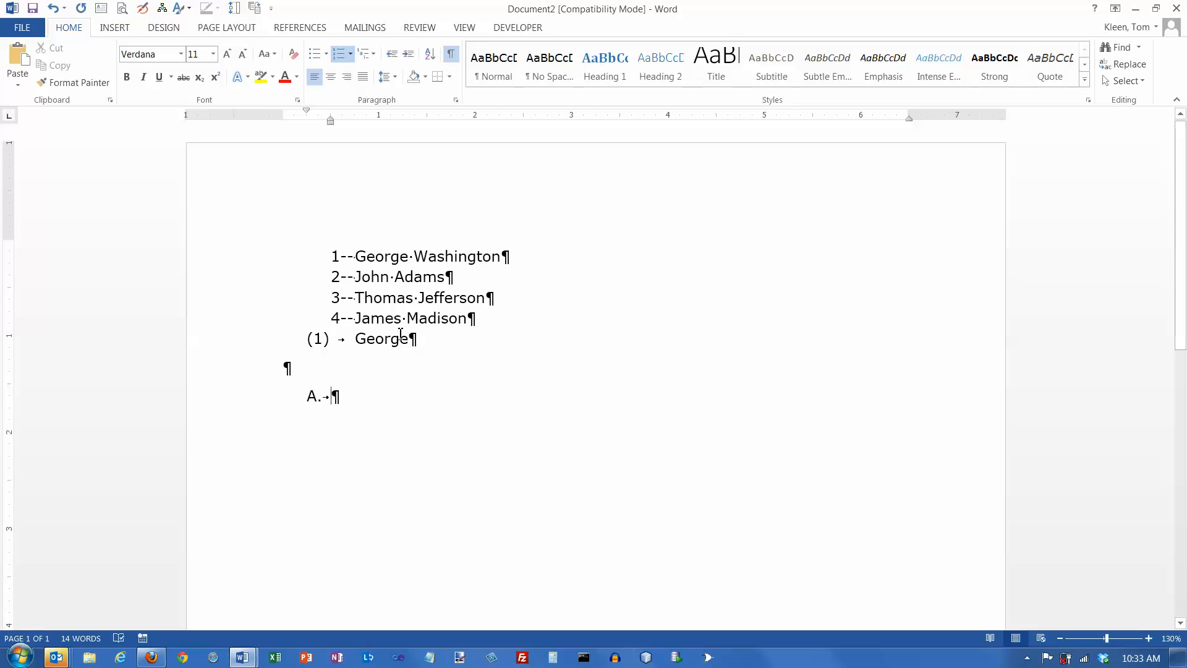
- Shift the 1-- list numbers right and undo it twice, keeping the original indent
left_click(335, 255)
left_click_drag(392, 280, 480, 303)
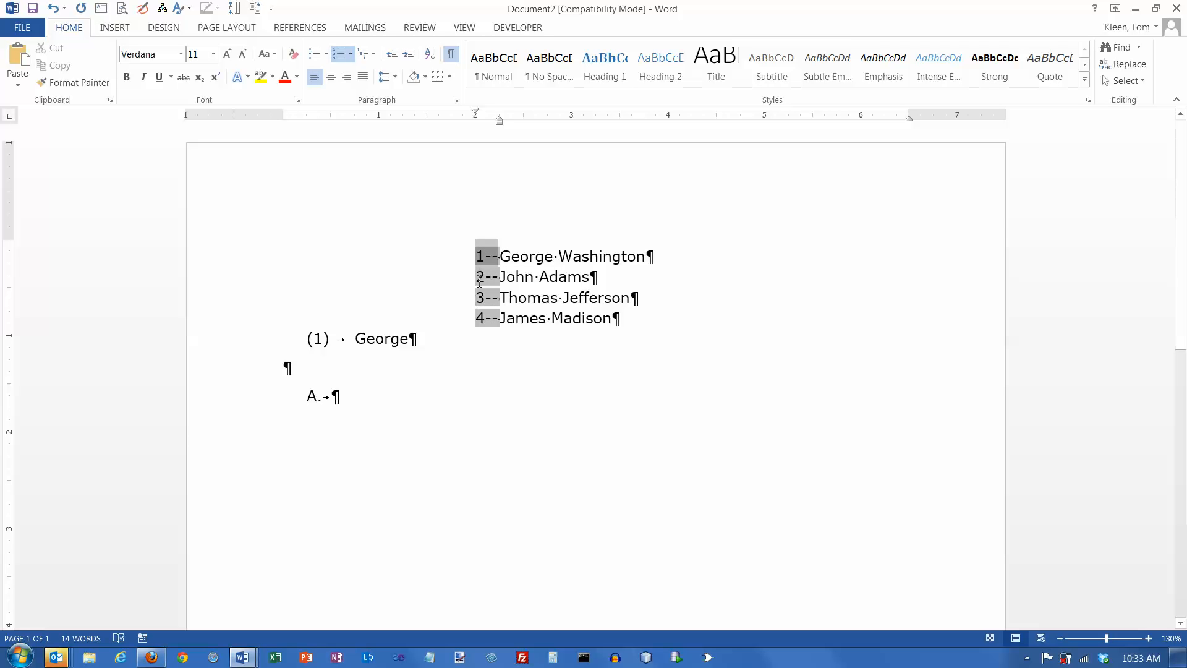
left_click(54, 9)
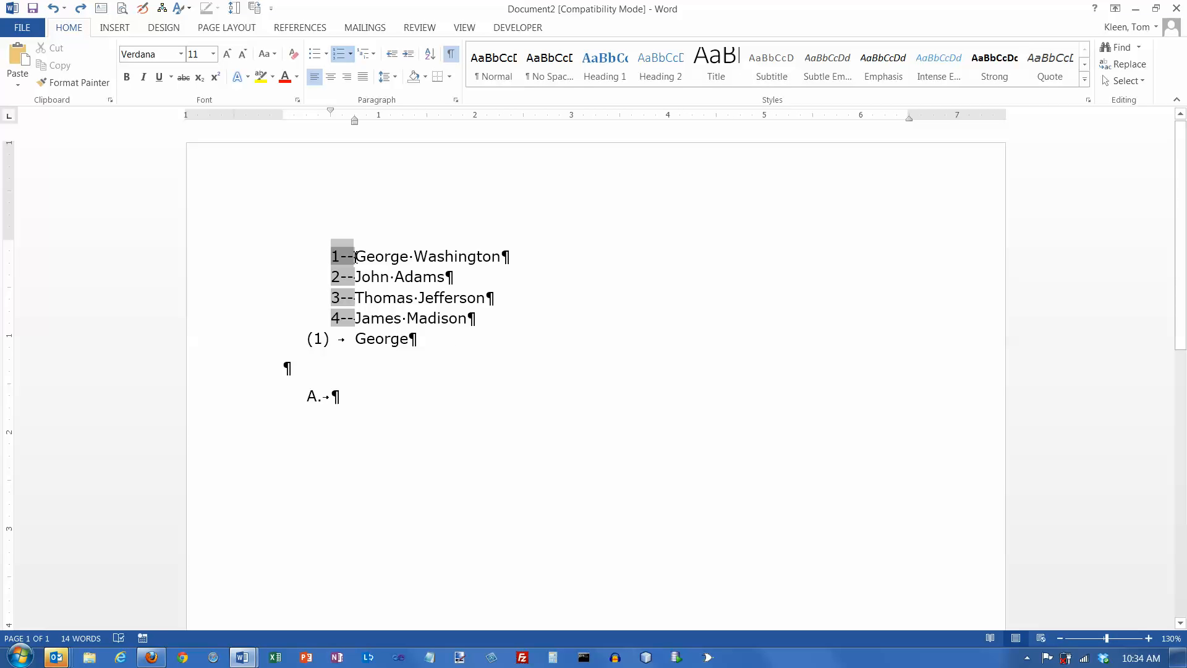
left_click_drag(357, 256, 535, 321)
left_click(509, 318)
left_click(353, 255)
left_click_drag(354, 256, 514, 279)
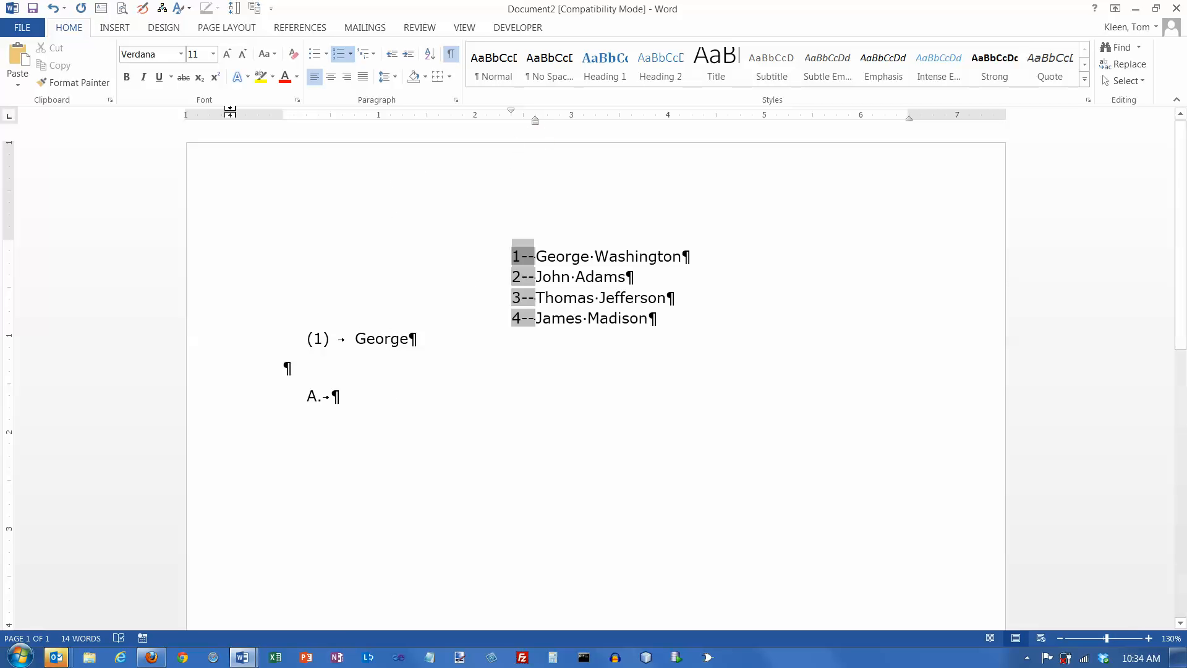
left_click(59, 9)
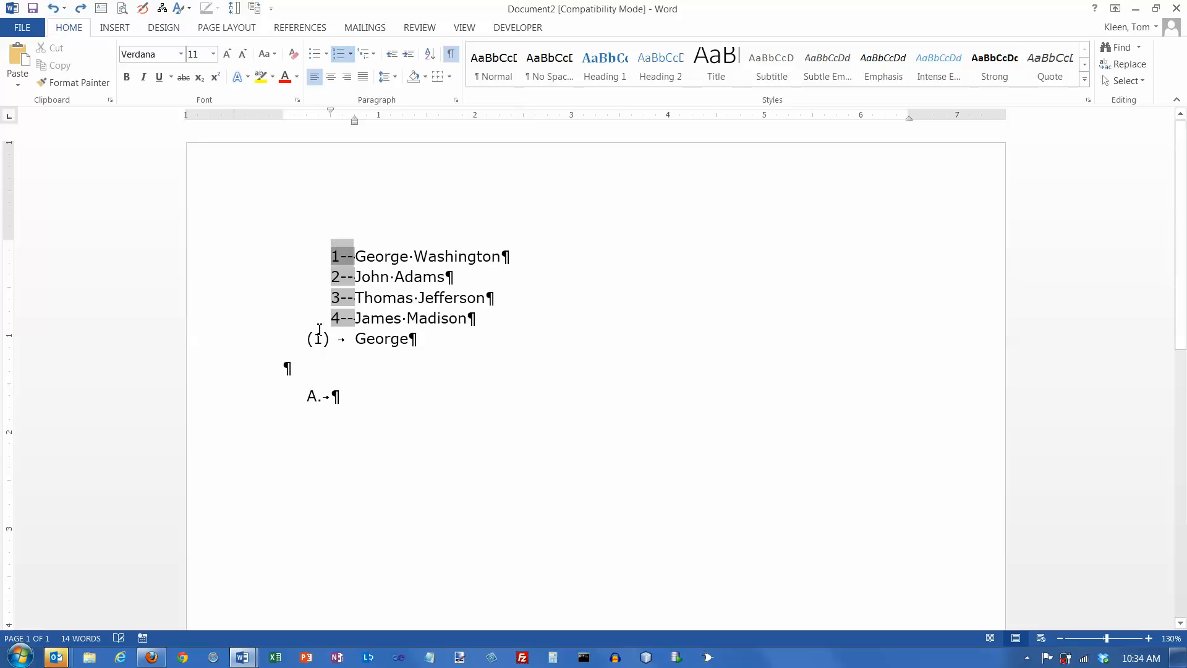
left_click(363, 257)
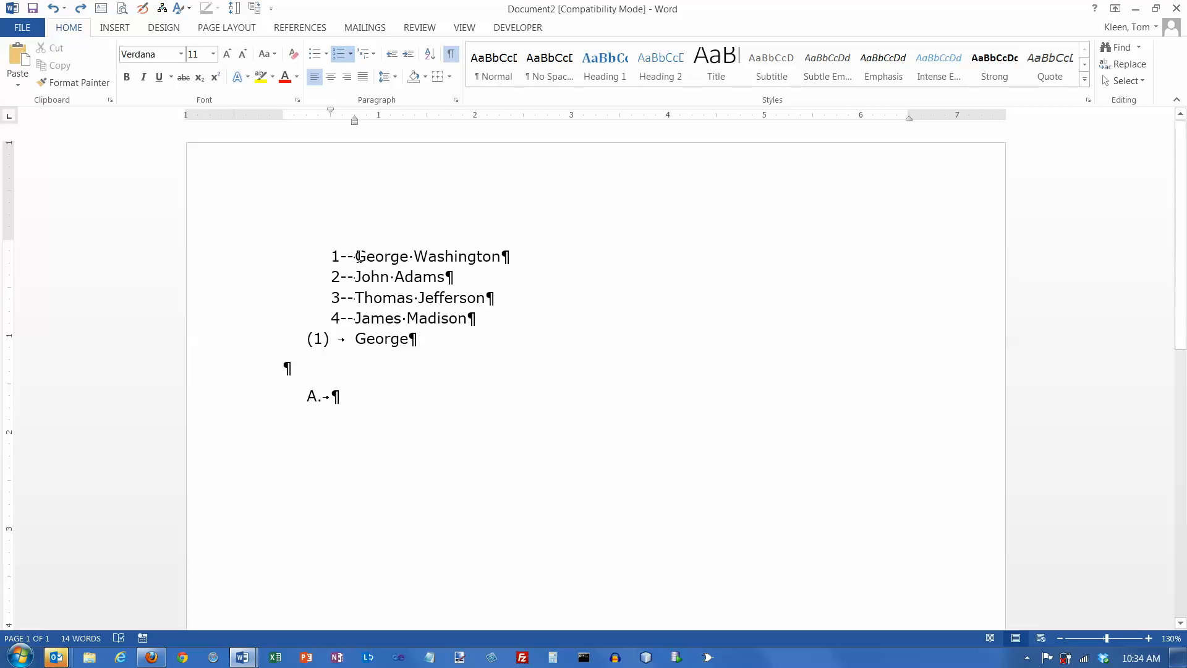
left_click_drag(358, 256, 468, 255)
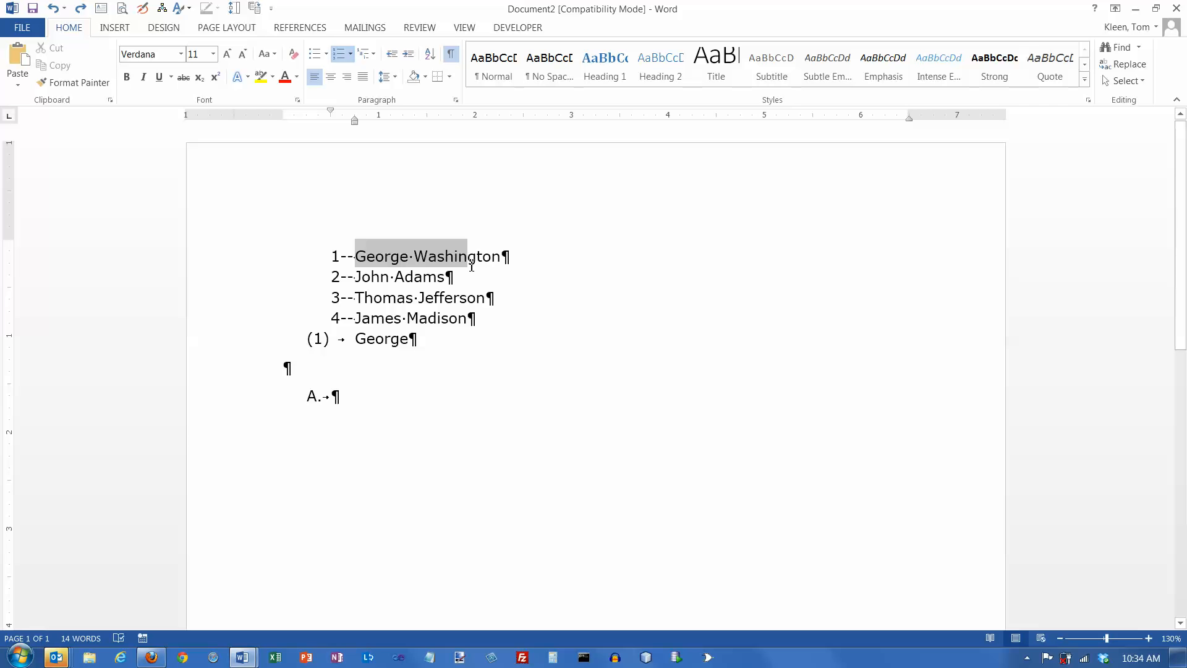
- Select the four president items and apply the 1) 2) 3) numbering format
left_click(361, 257)
left_click_drag(432, 266, 536, 325)
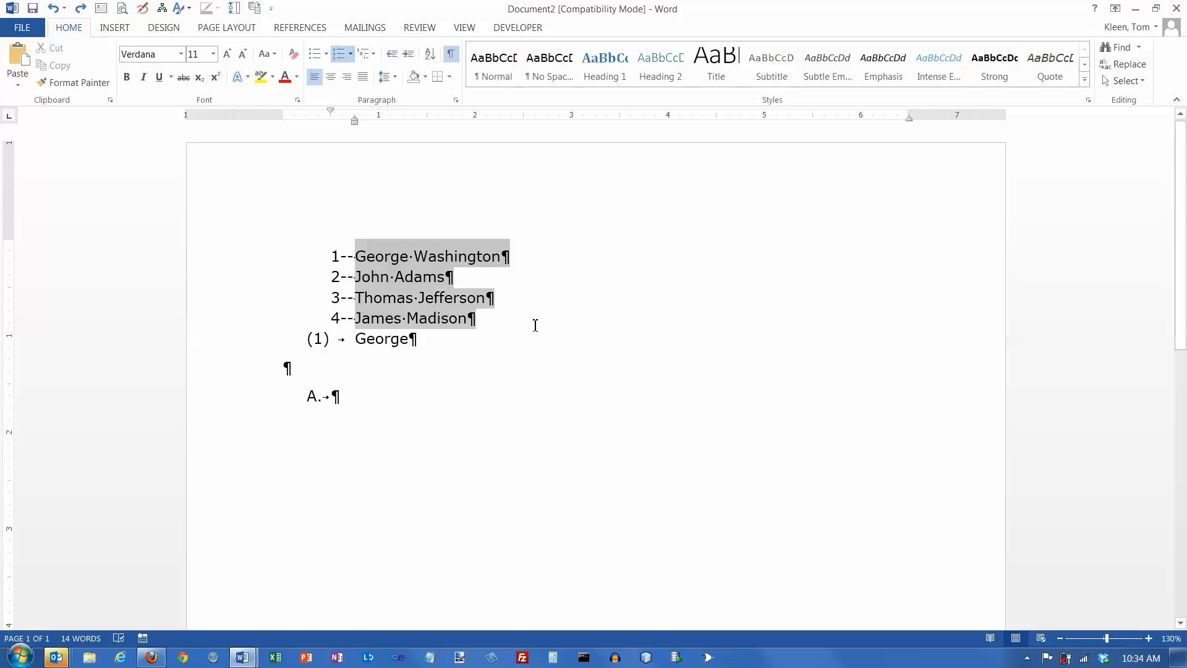
left_click(532, 330)
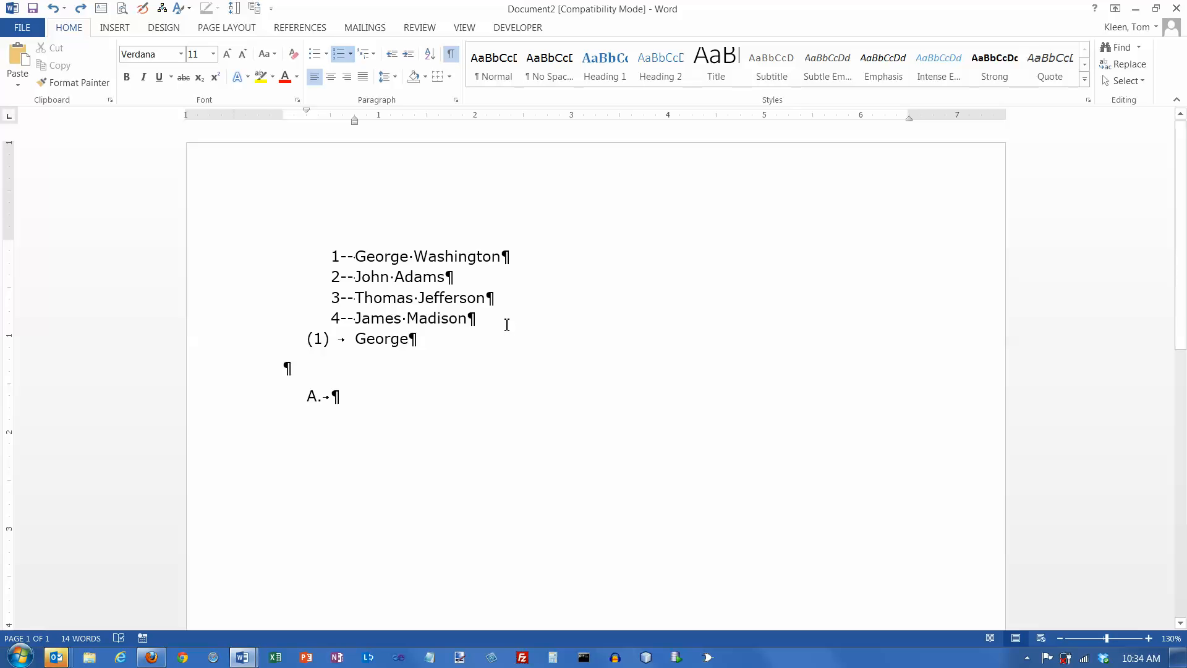
left_click_drag(468, 318, 359, 249)
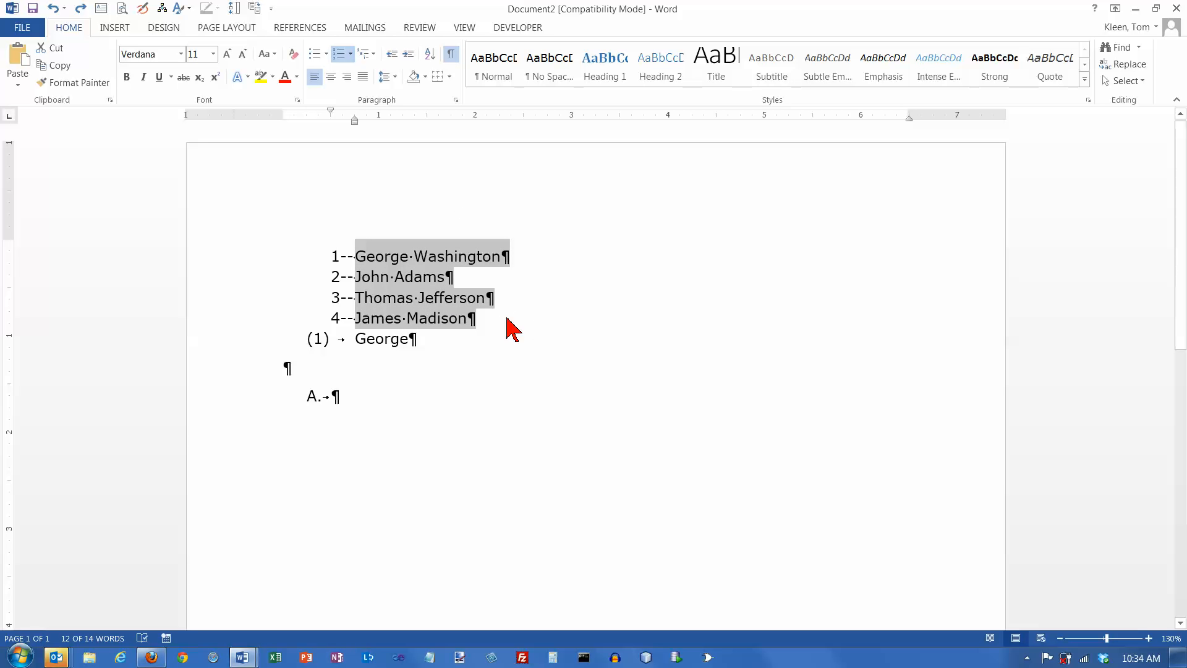
left_click(482, 321)
left_click_drag(475, 321, 356, 253)
left_click(350, 55)
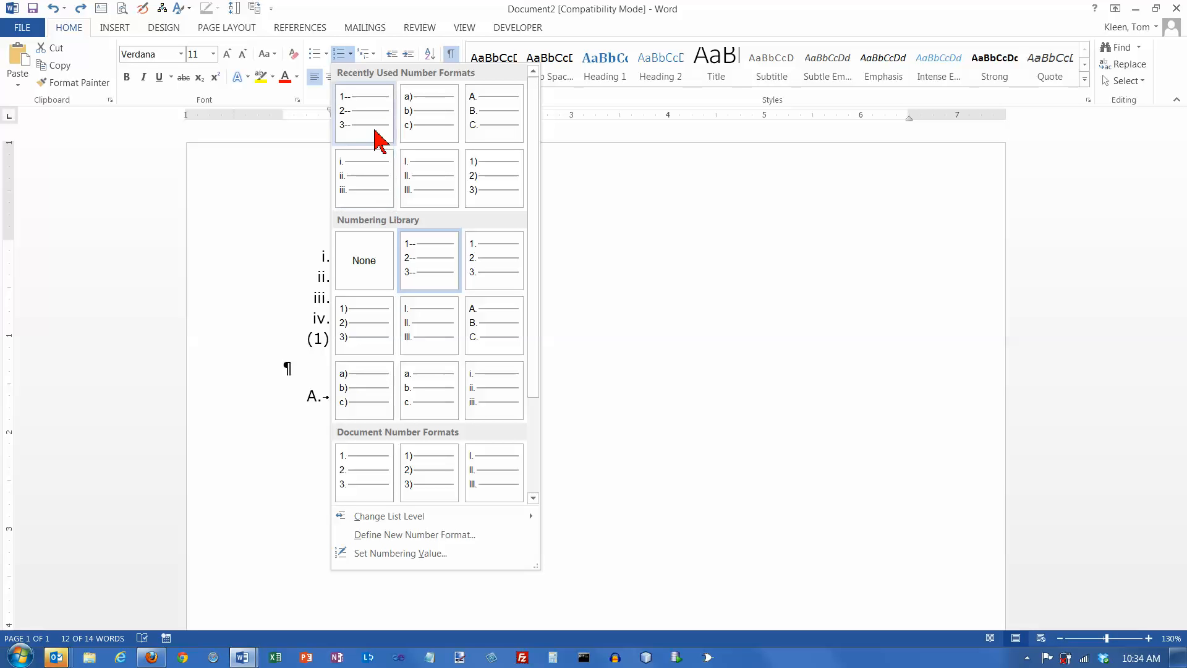
left_click(486, 182)
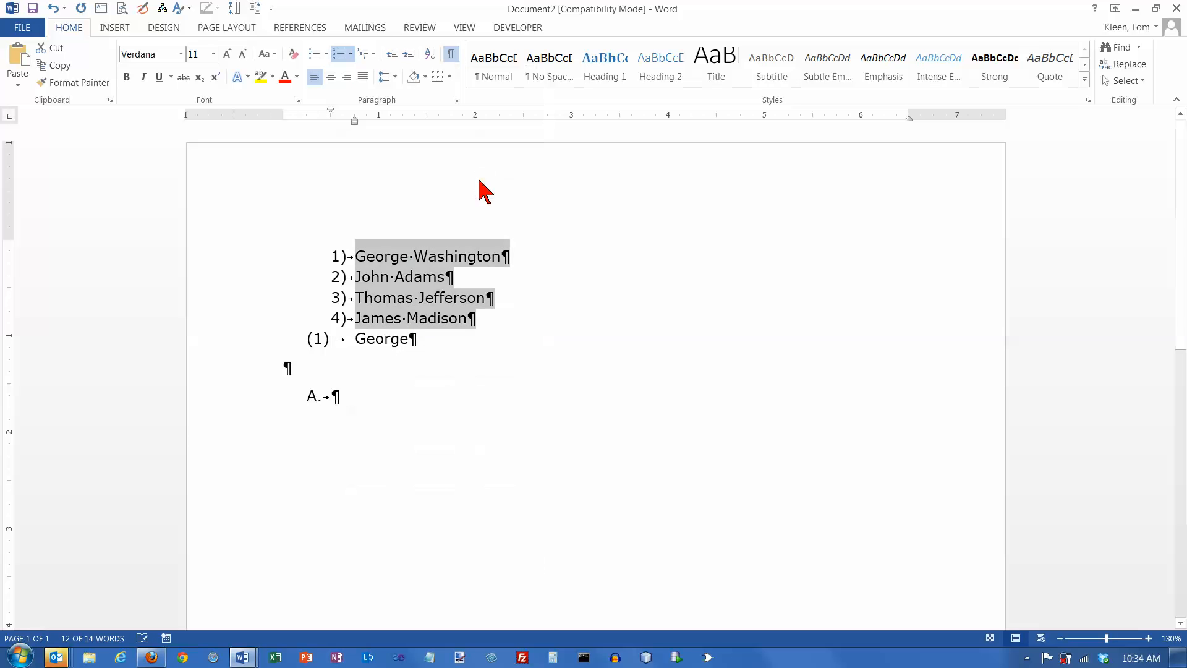
left_click(485, 322)
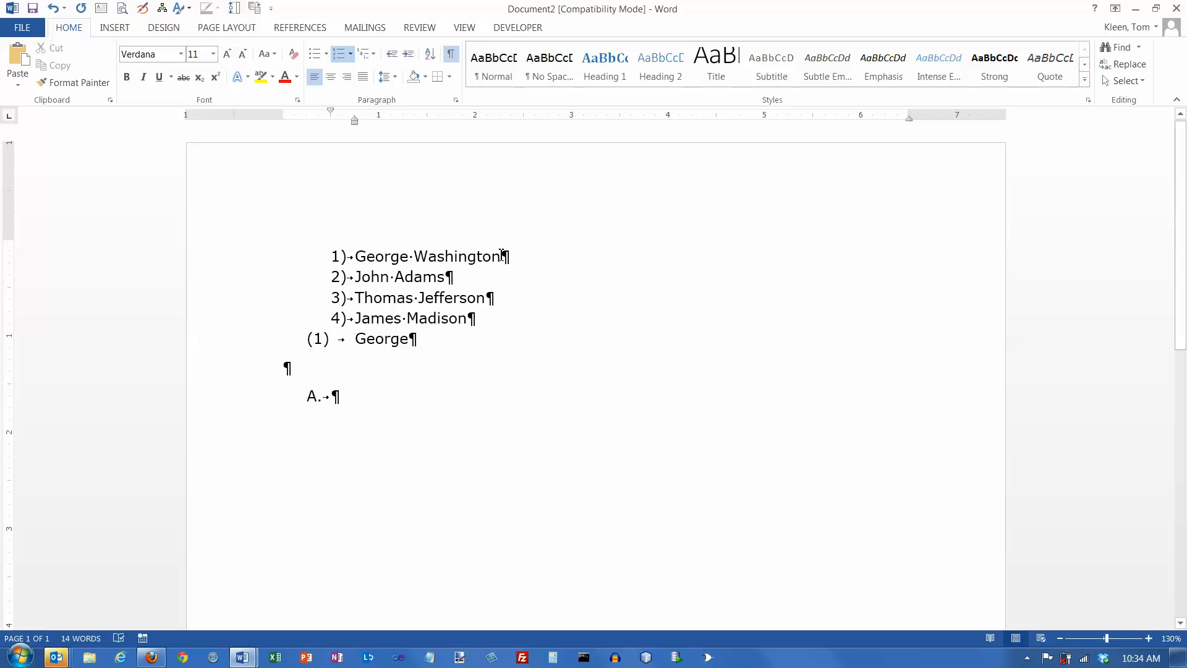
- Make only the first number 1) italic and bold via George Washington's paragraph mark
left_click_drag(510, 258, 502, 257)
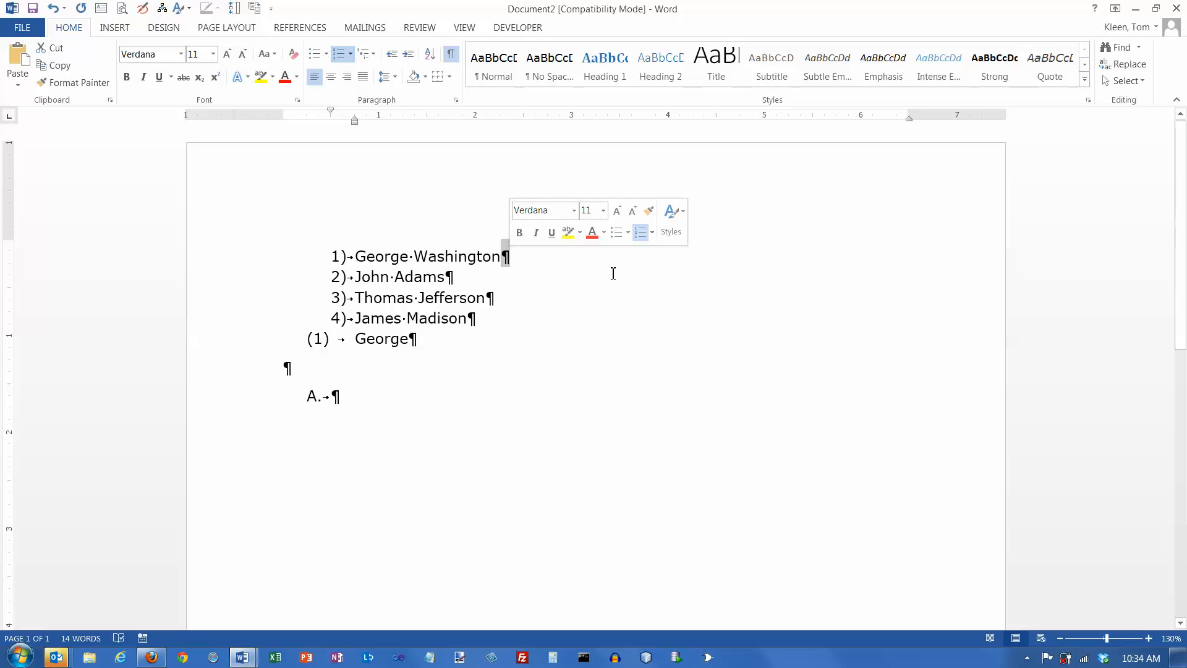
left_click(144, 77)
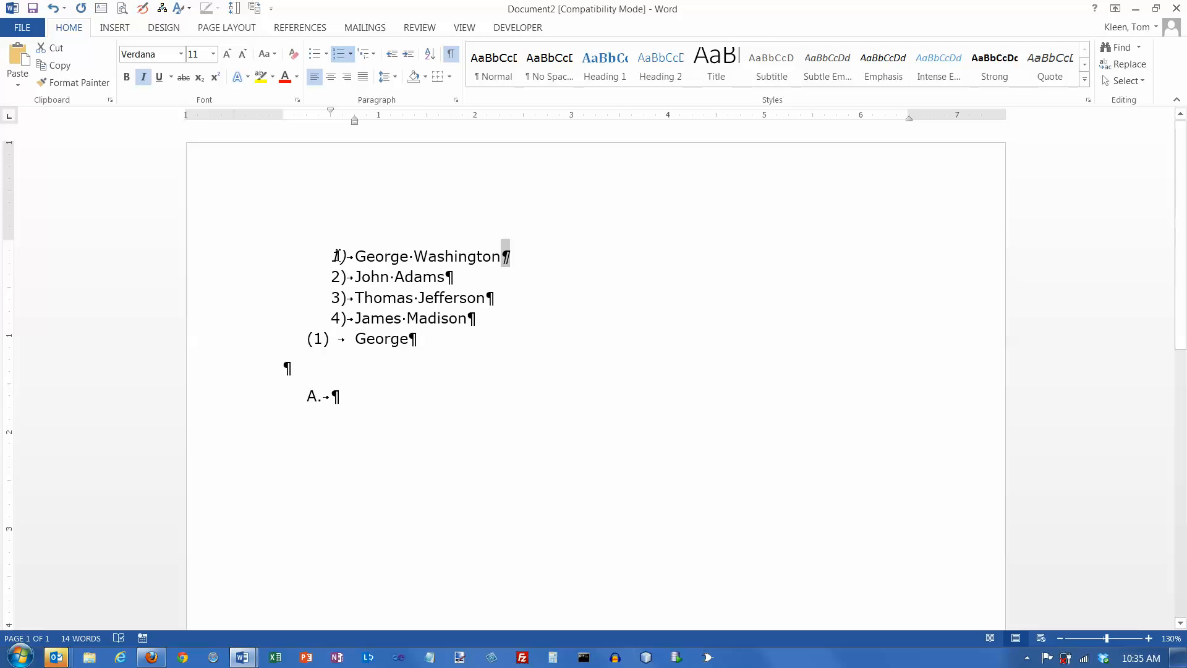
left_click(506, 256)
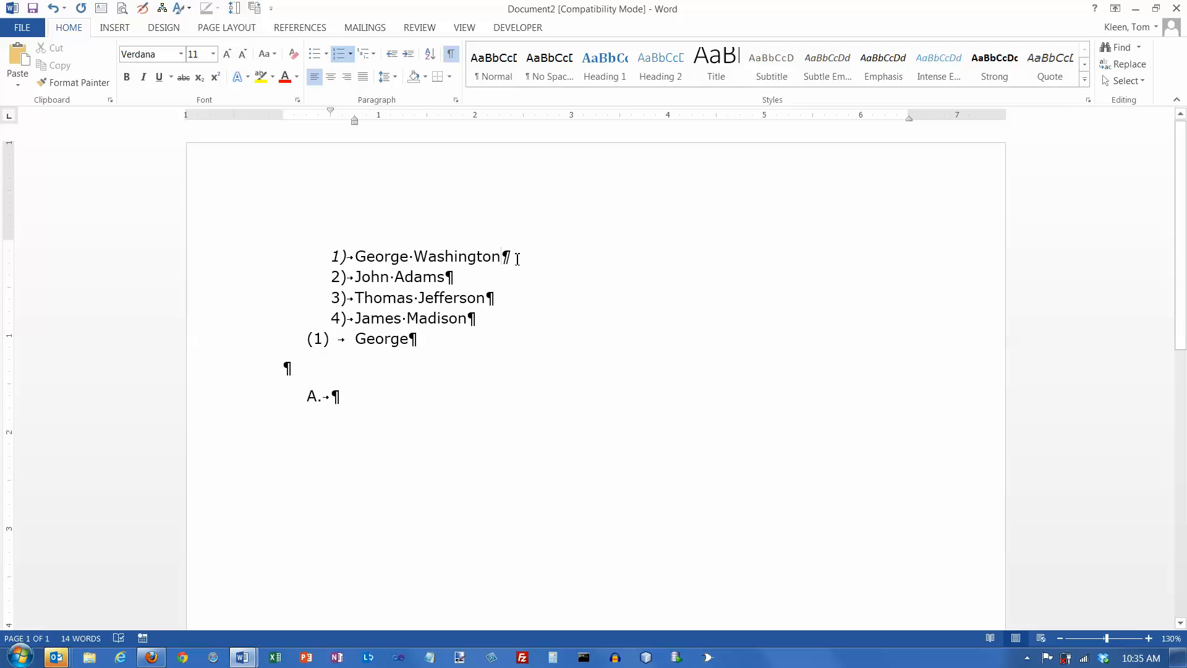
left_click_drag(506, 256, 510, 257)
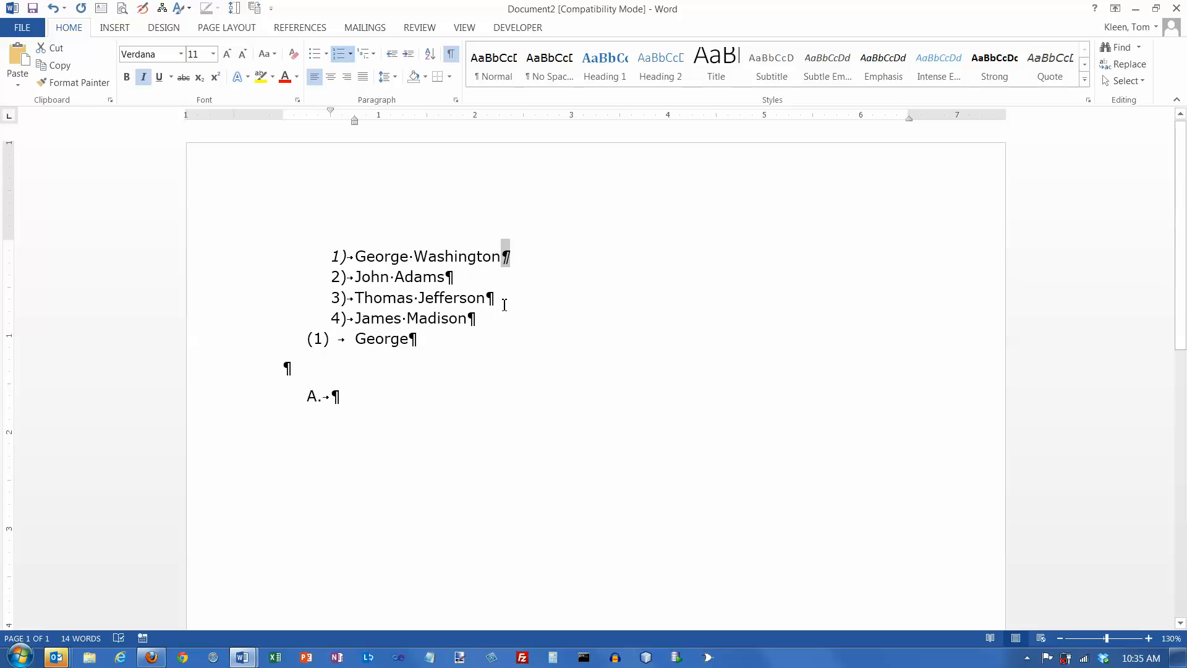
left_click(129, 78)
- Turn the first list number 1) red through its paragraph mark's font colour
left_click(297, 77)
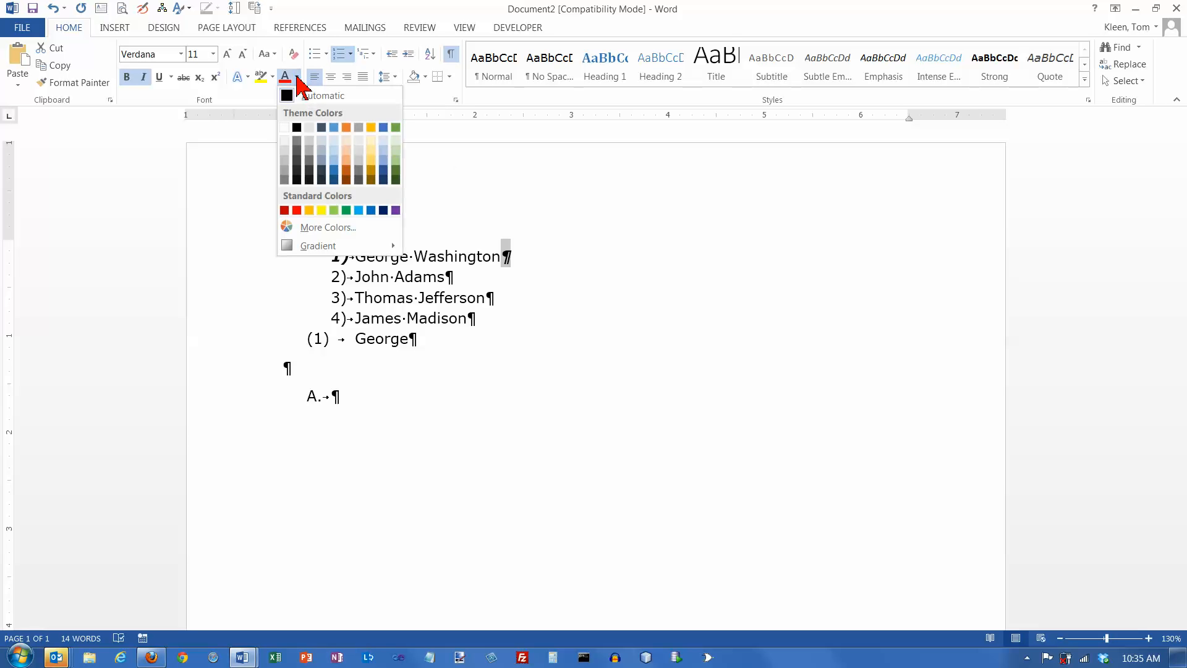
left_click(297, 210)
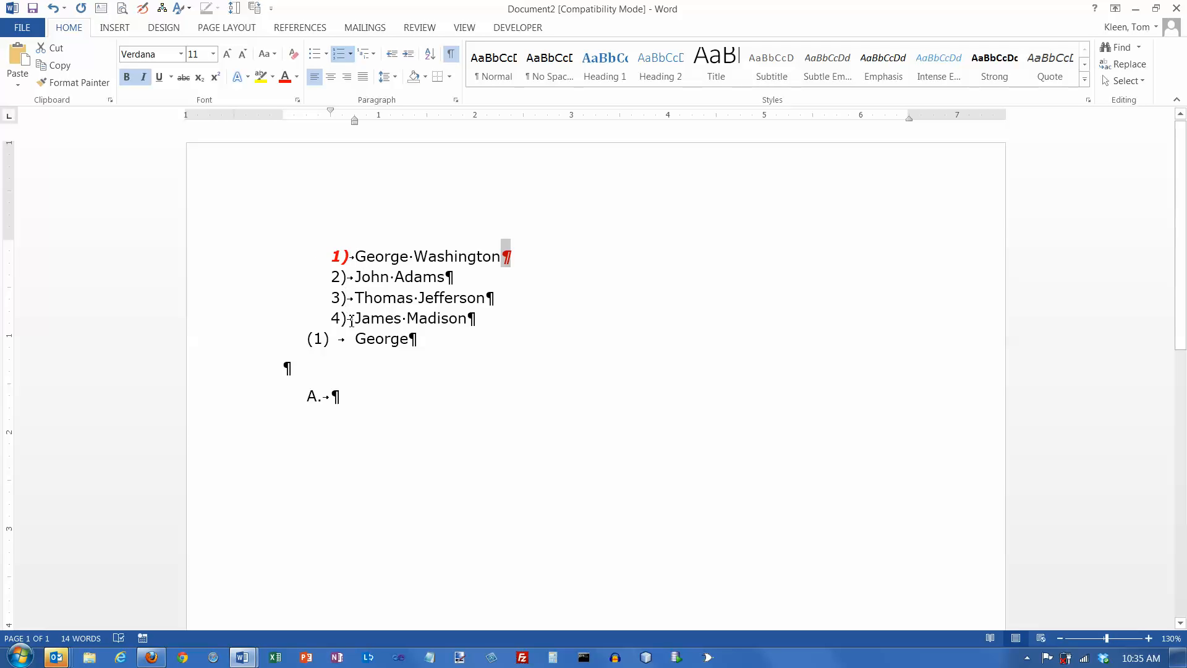
left_click(509, 260)
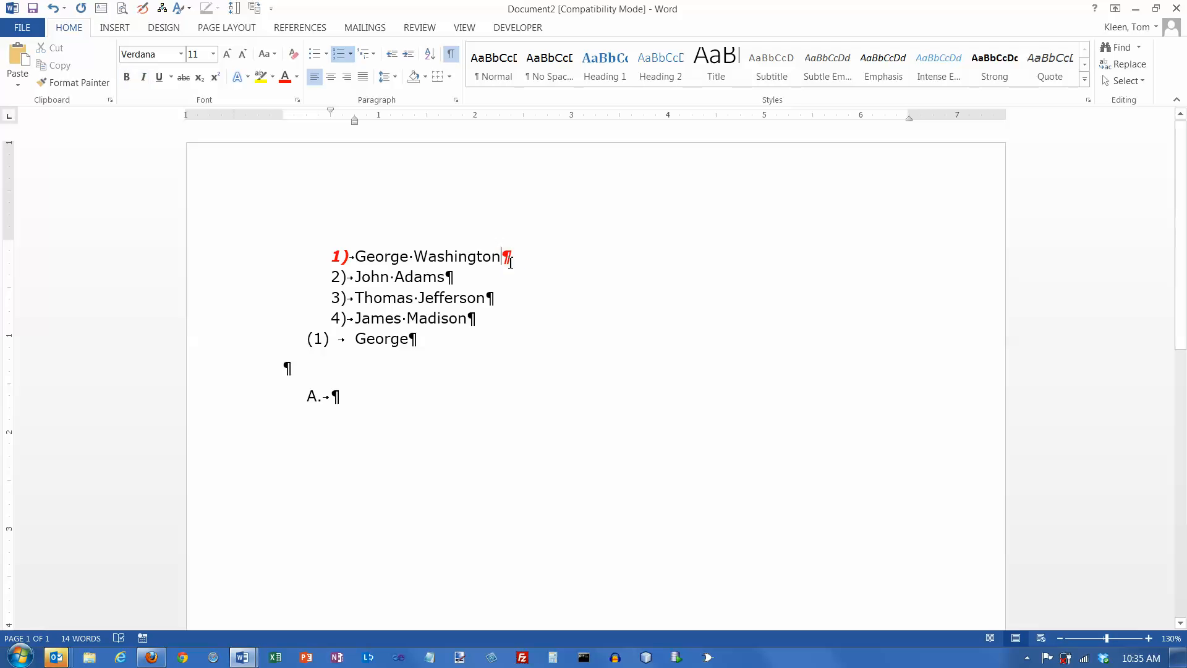
- Make the first list number 1) black again, with italic and bold removed
left_click_drag(512, 256, 519, 258)
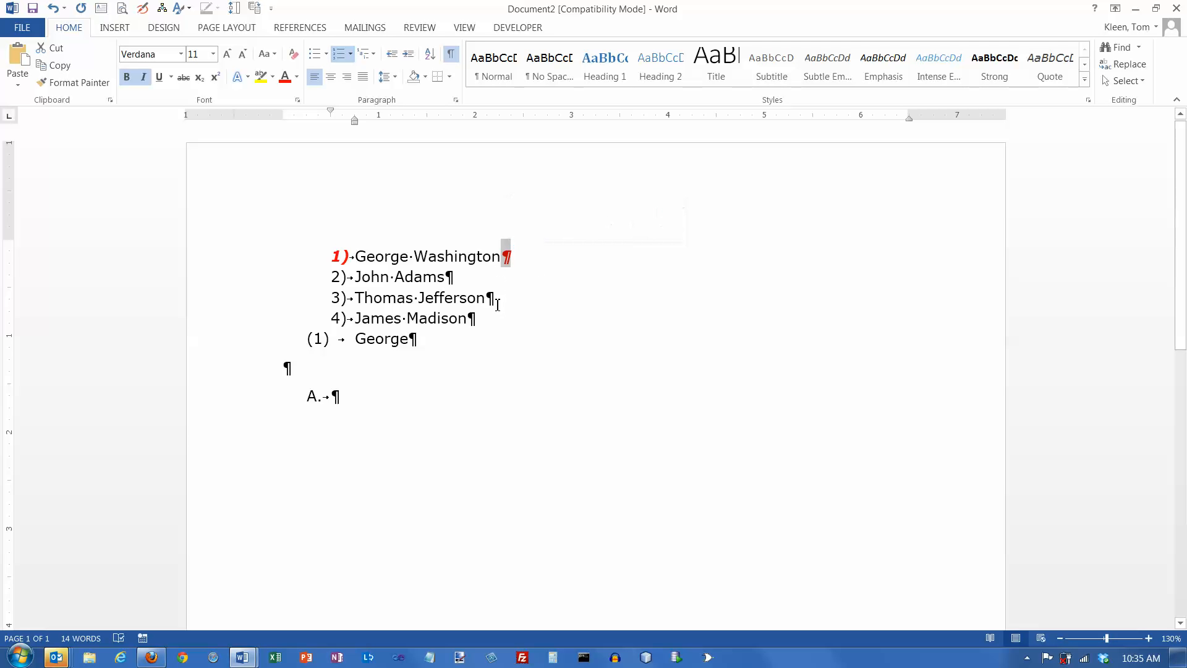
left_click(297, 77)
left_click(297, 128)
left_click(145, 76)
left_click(126, 76)
left_click(504, 256)
left_click_drag(504, 256, 510, 256)
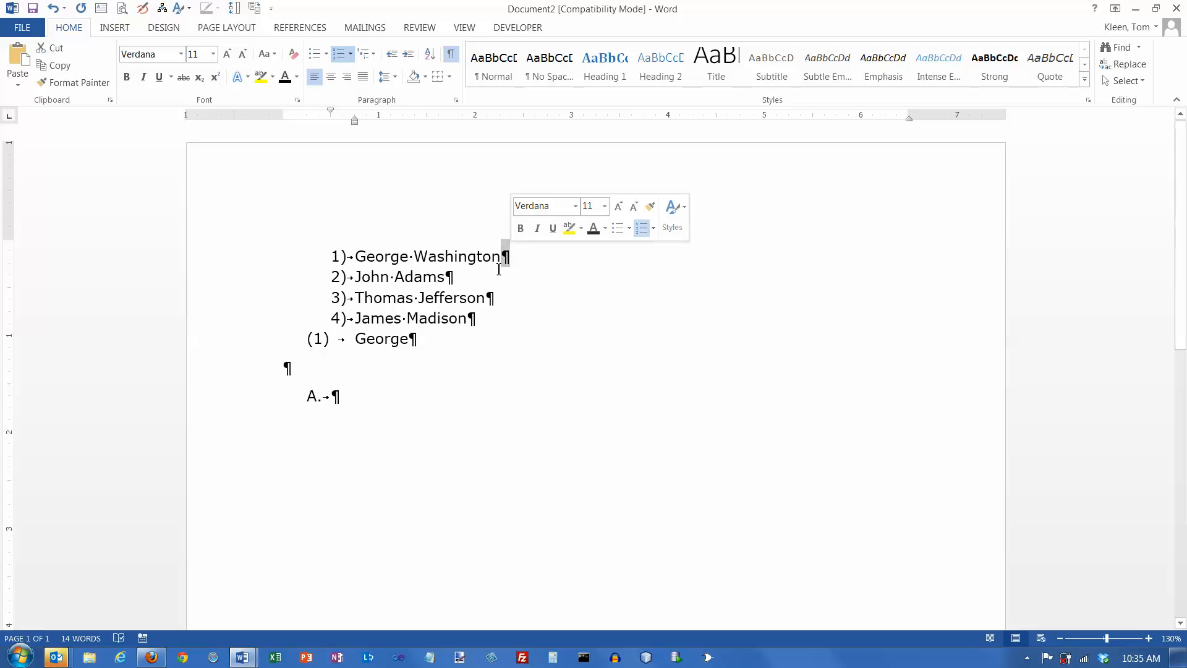